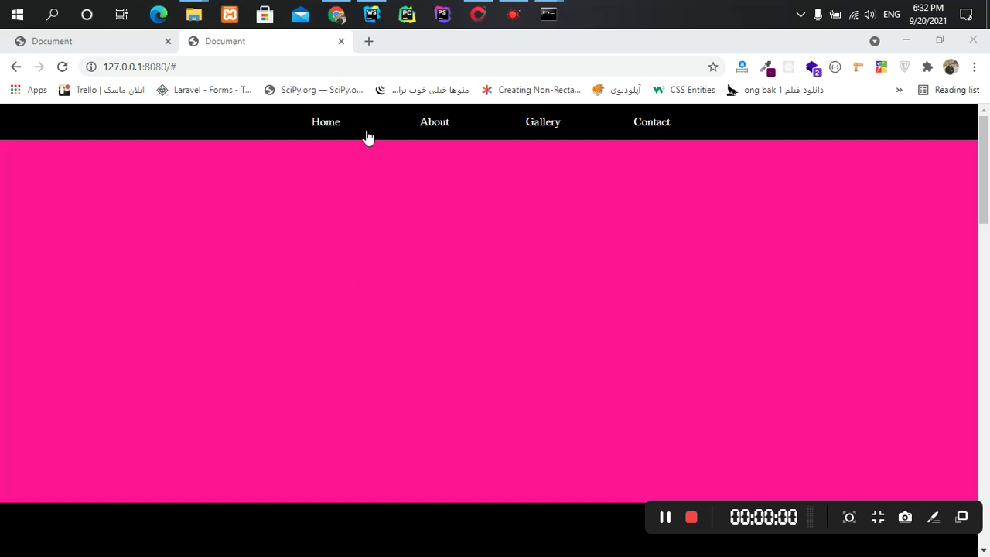
- Open a new Chrome tab and load modirhost.com, correcting the typed address
left_click(369, 41)
left_click(369, 71)
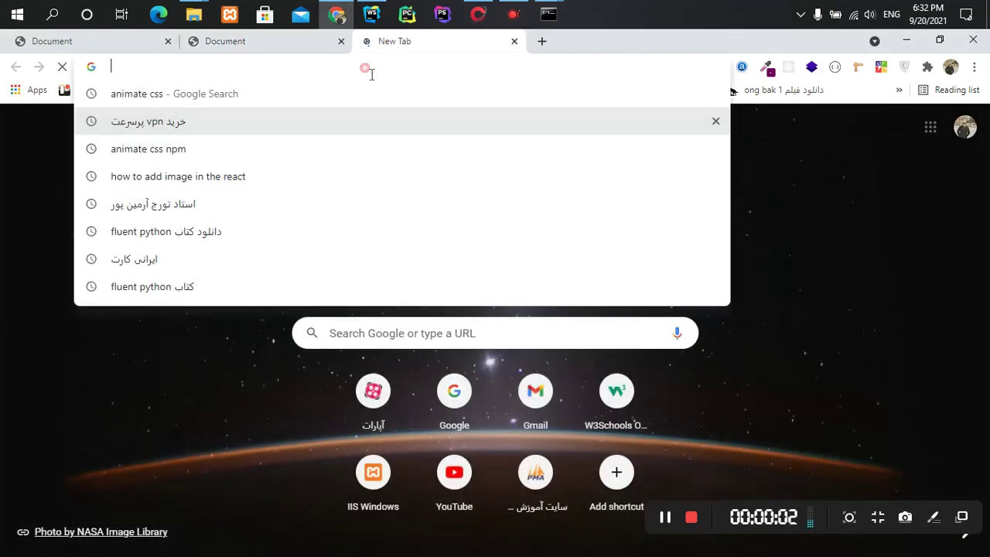
type("mofi")
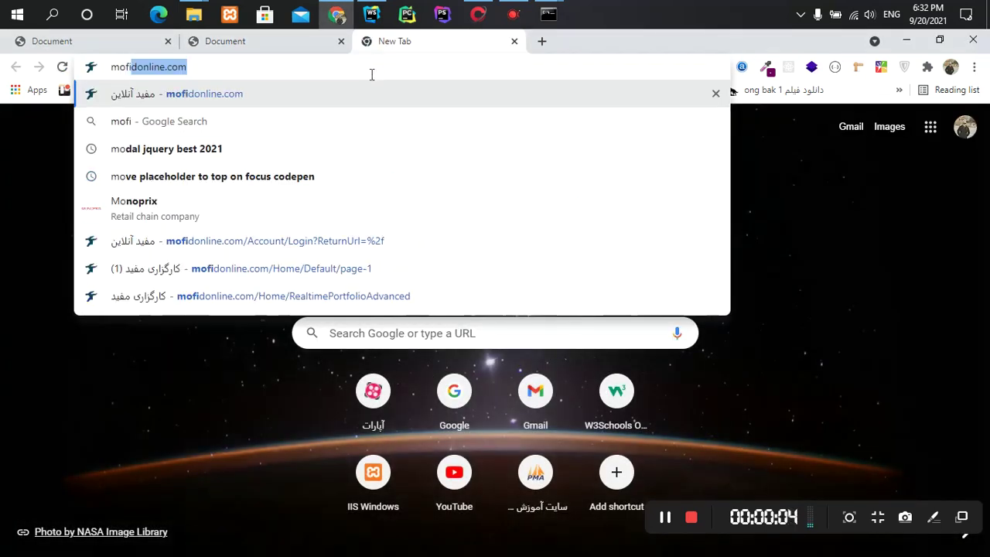
type("di")
key("BackSpace")
key("BackSpace")
key("BackSpace")
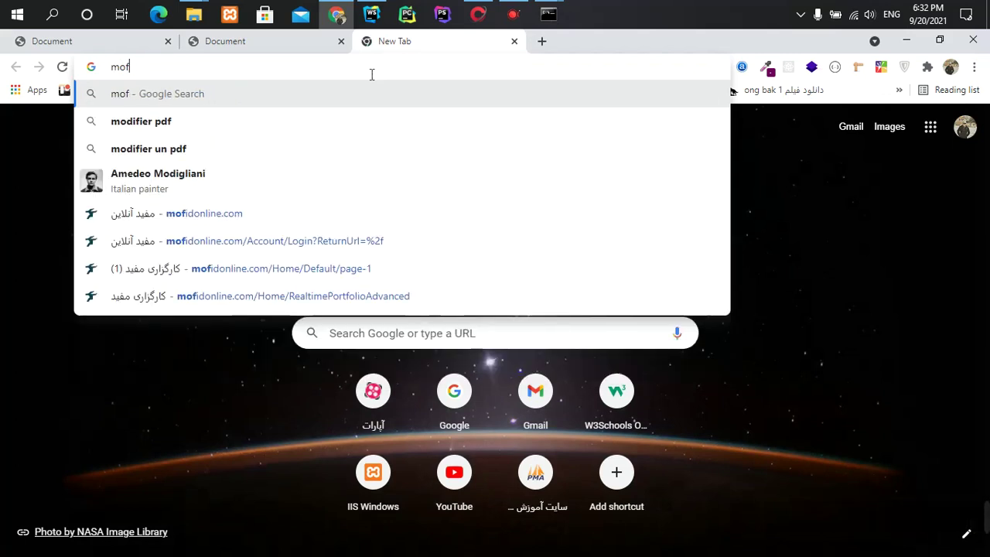
type("di")
key("Return")
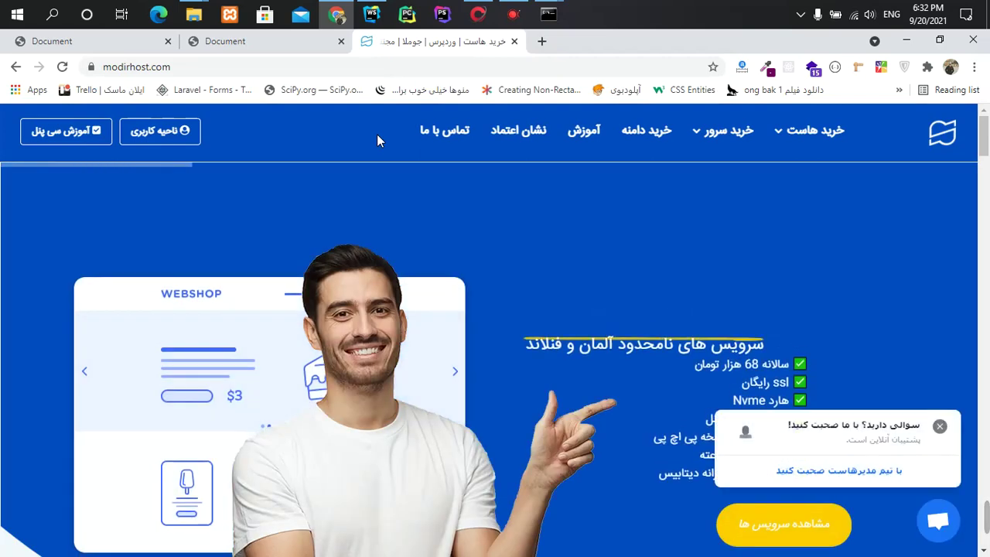
- Enter the ModirHost user area and pick the client area entry from the account menu
left_click(199, 131)
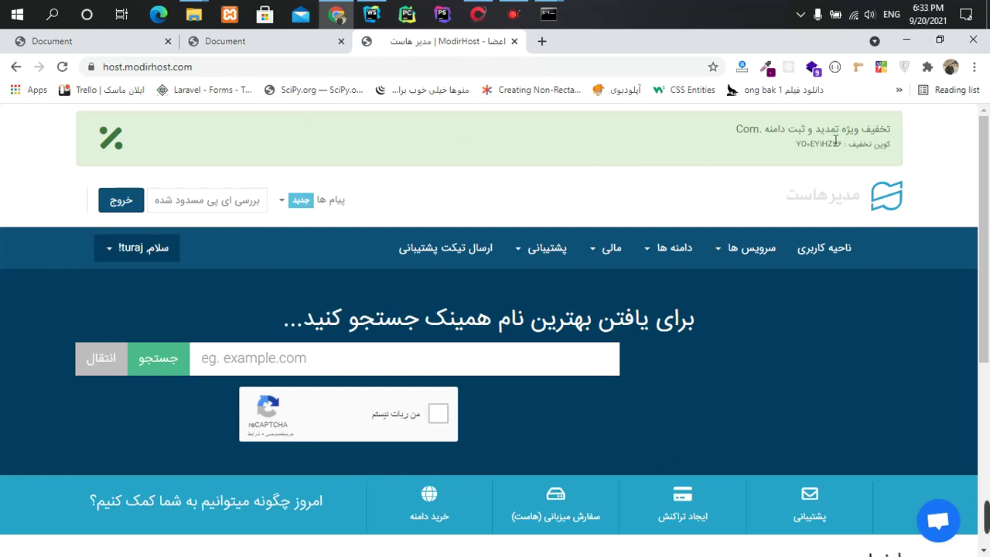
double_click(758, 137)
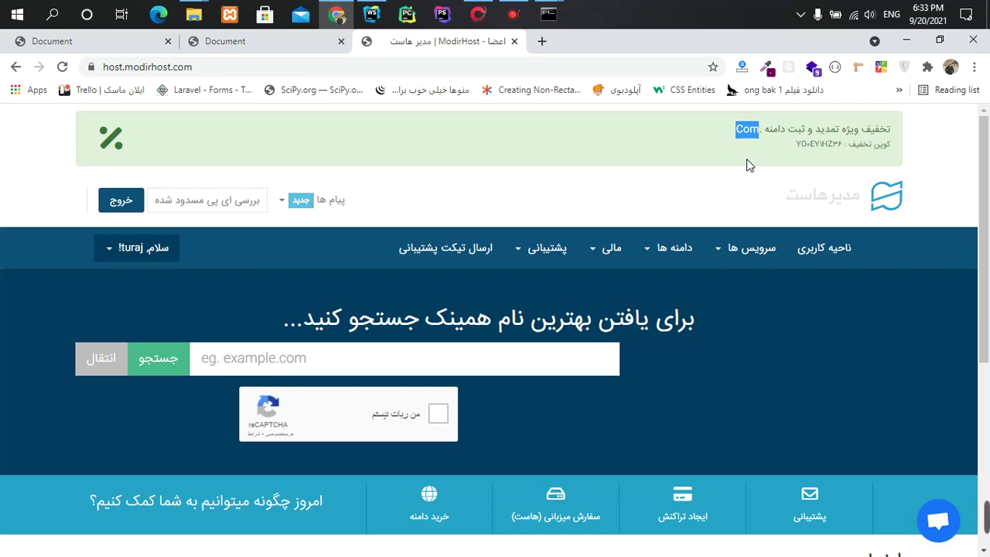
scroll(551, 196, "down", 2)
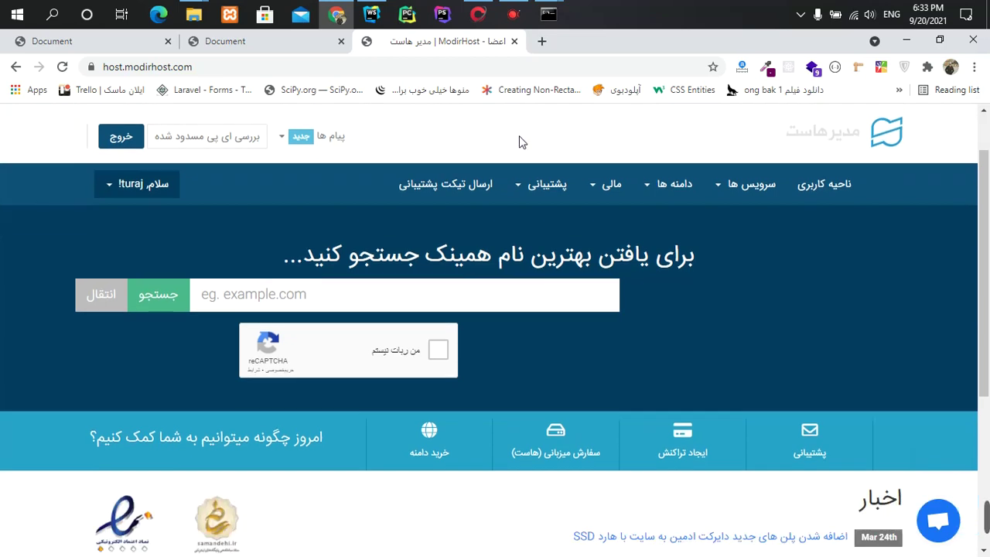
scroll(230, 195, "up", 1)
left_click(134, 176)
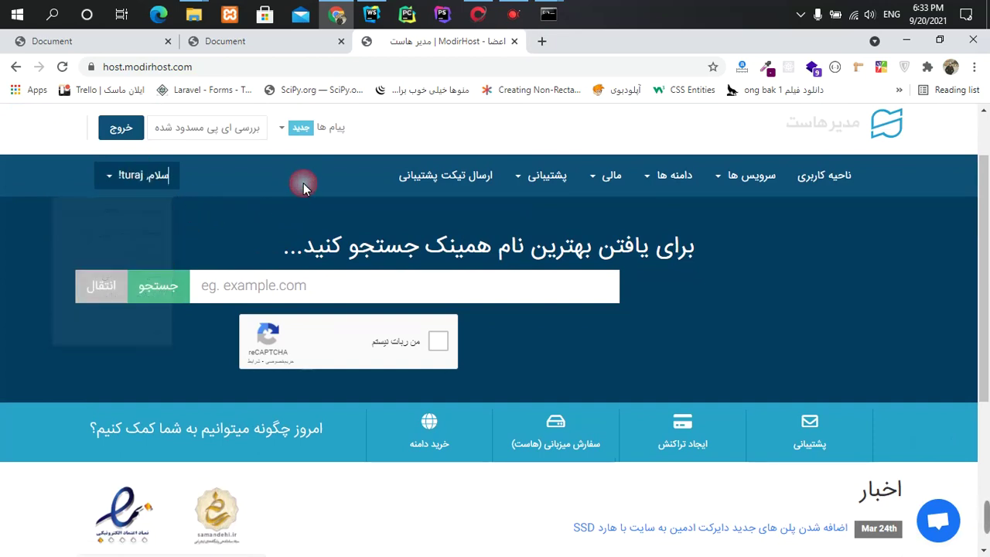
left_click(847, 179)
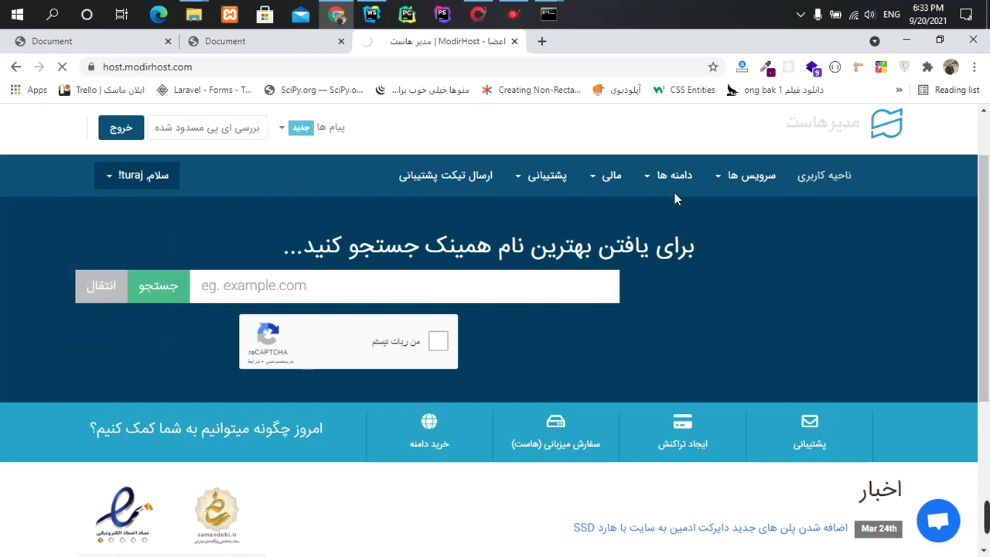
scroll(469, 196, "down", 1)
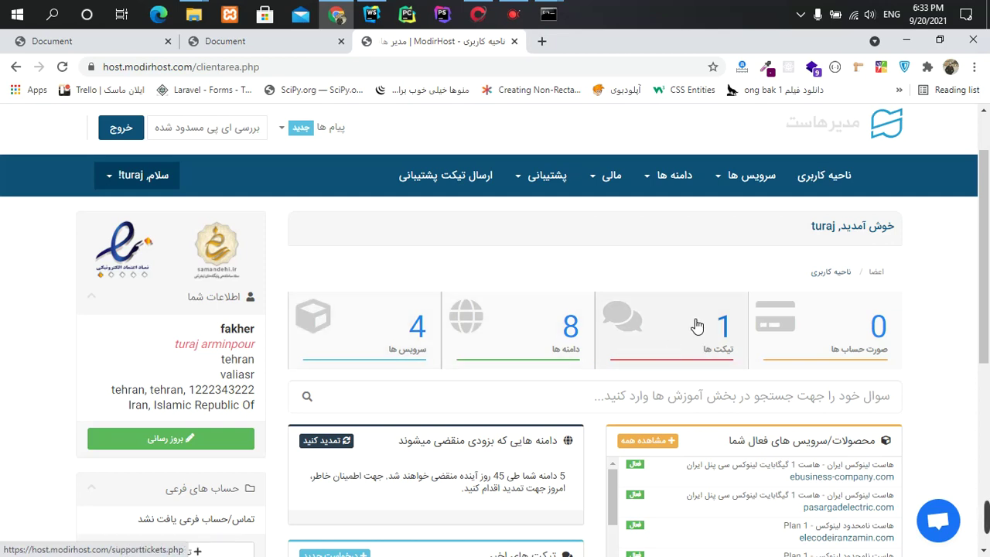
- Scroll to the active services and open the ebusiness-company.com Linux hosting row
scroll(688, 324, "down", 1)
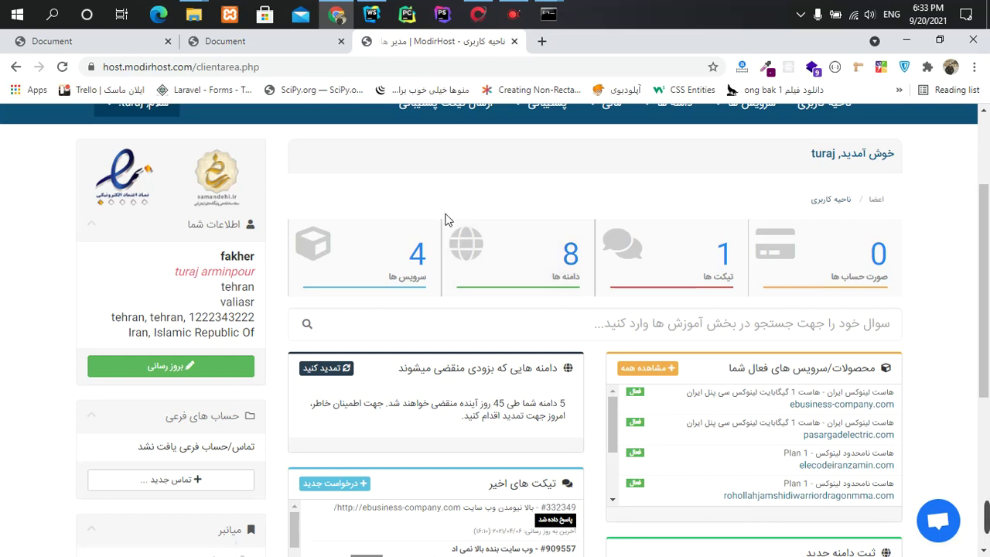
scroll(445, 215, "down", 1)
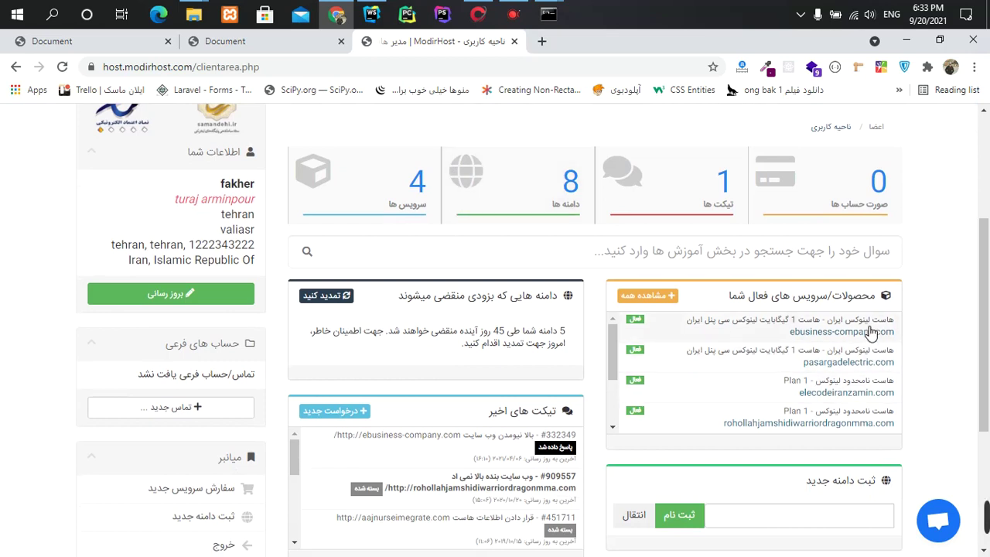
left_click(708, 355)
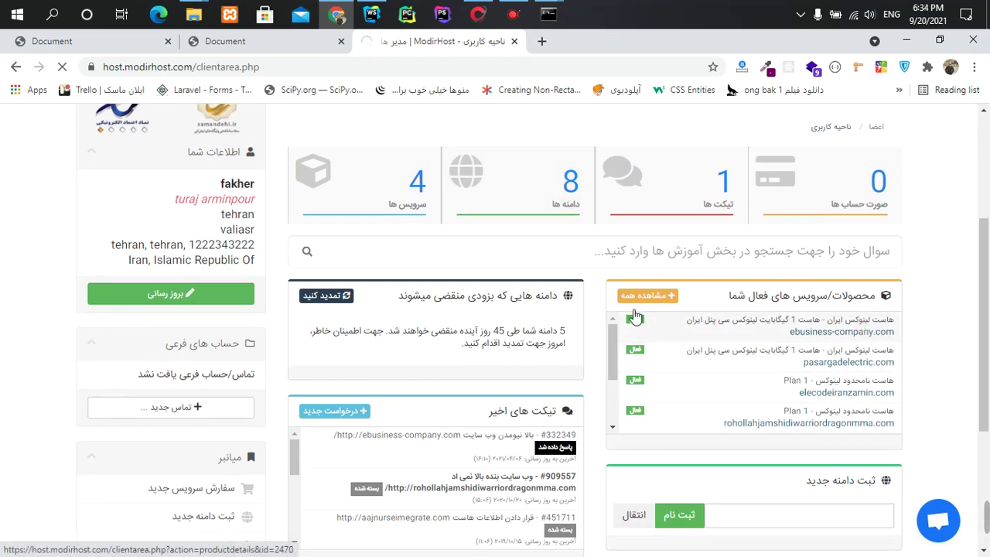
- On the Linux hosting details page, use مشاهده وب سایت to open ebusiness-company.com in a new tab
scroll(554, 234, "down", 2)
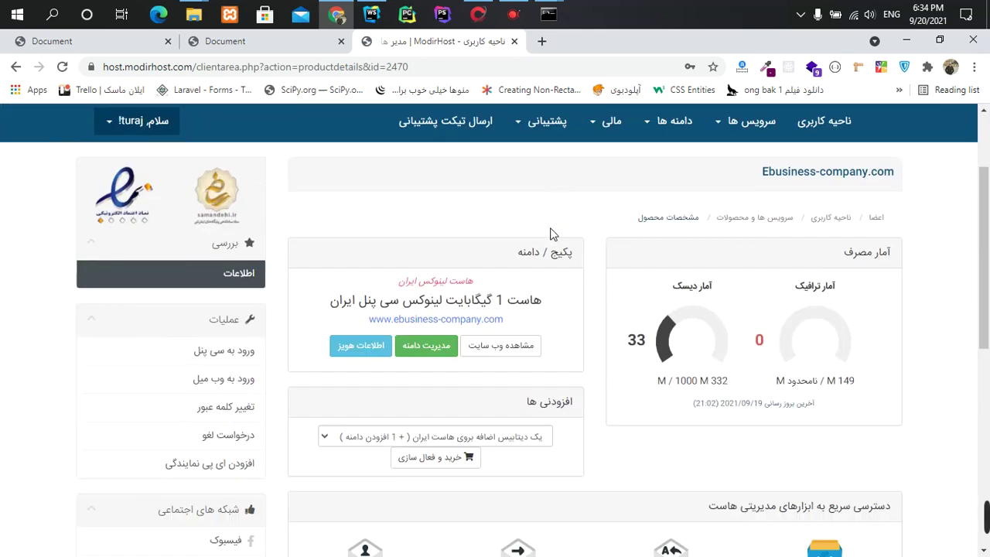
scroll(553, 234, "down", 1)
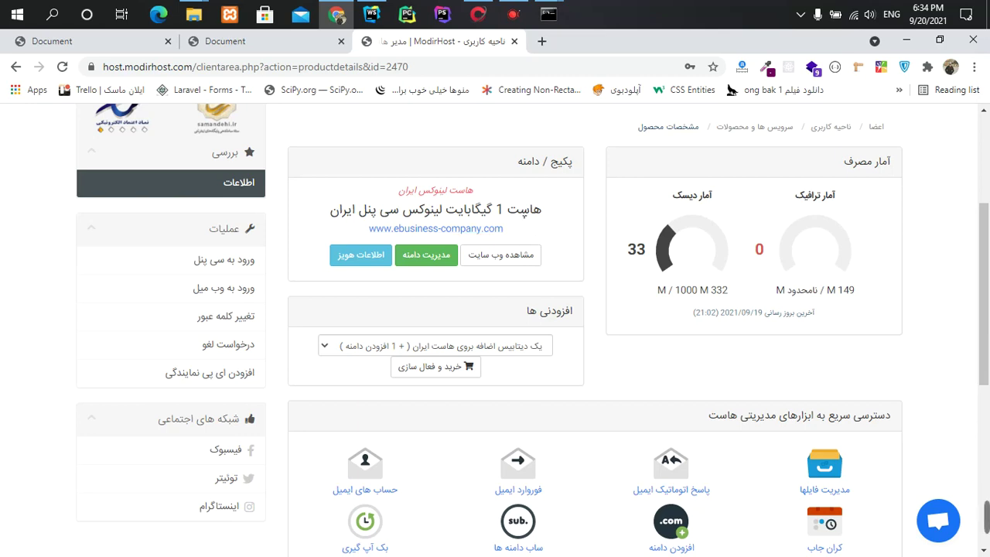
double_click(424, 211)
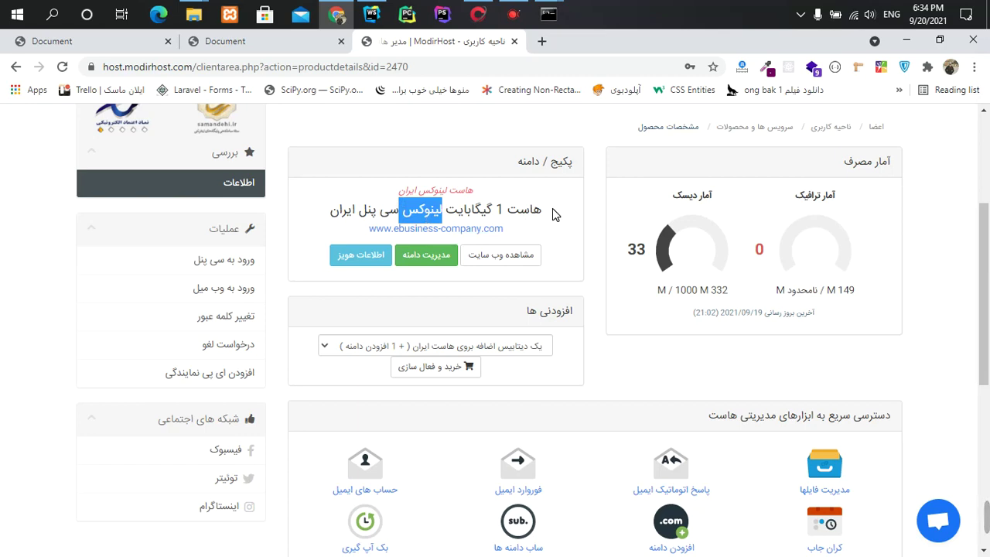
scroll(552, 208, "down", 1)
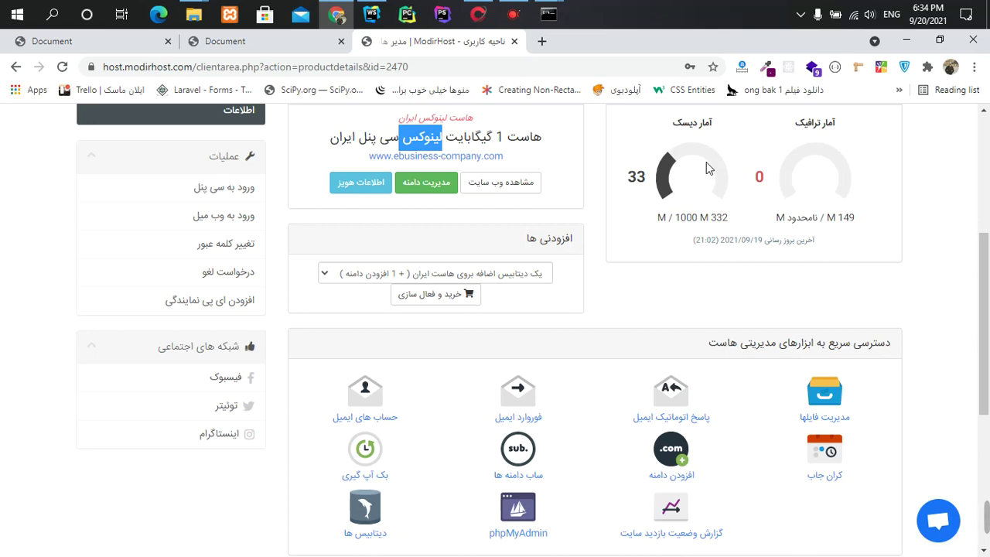
left_click(516, 176)
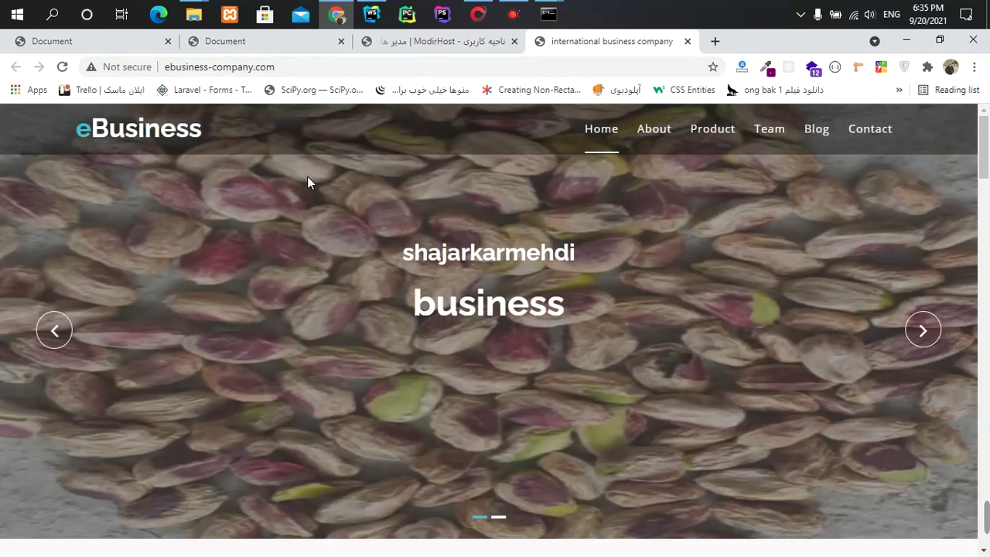
- Close the ebusiness-company.com tab and then the ModirHost client area tab
scroll(344, 179, "down", 2)
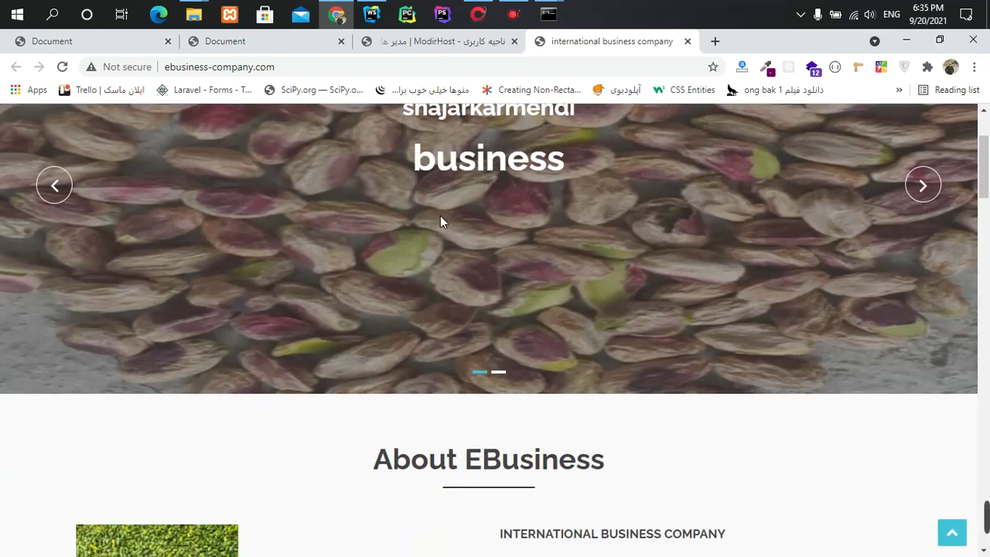
scroll(439, 212, "down", 4)
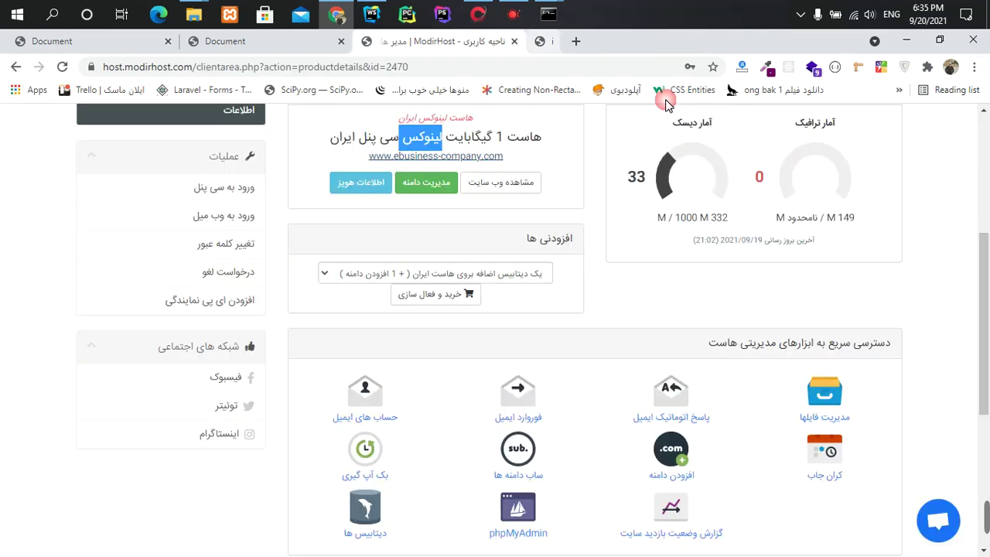
left_click(687, 41)
scroll(628, 143, "down", 2)
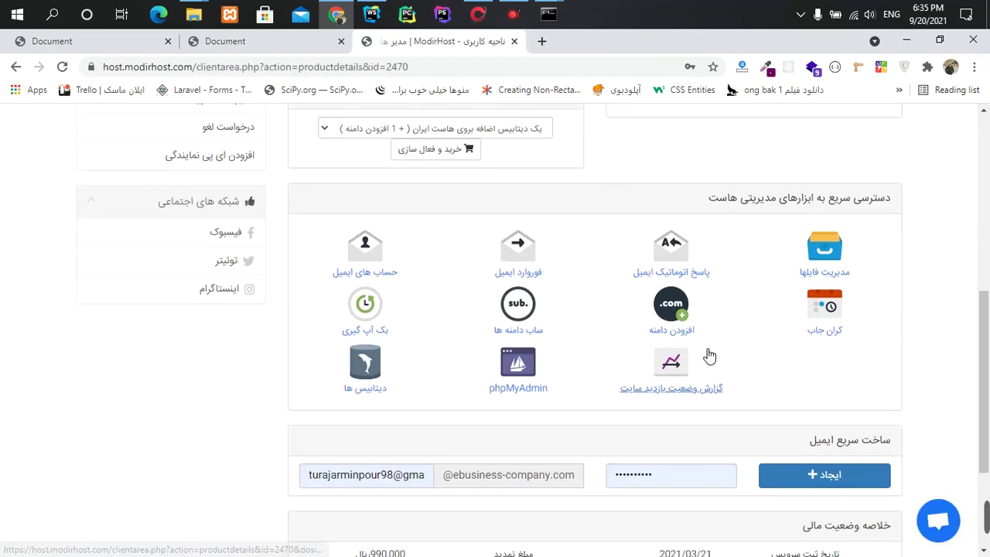
scroll(671, 335, "up", 2)
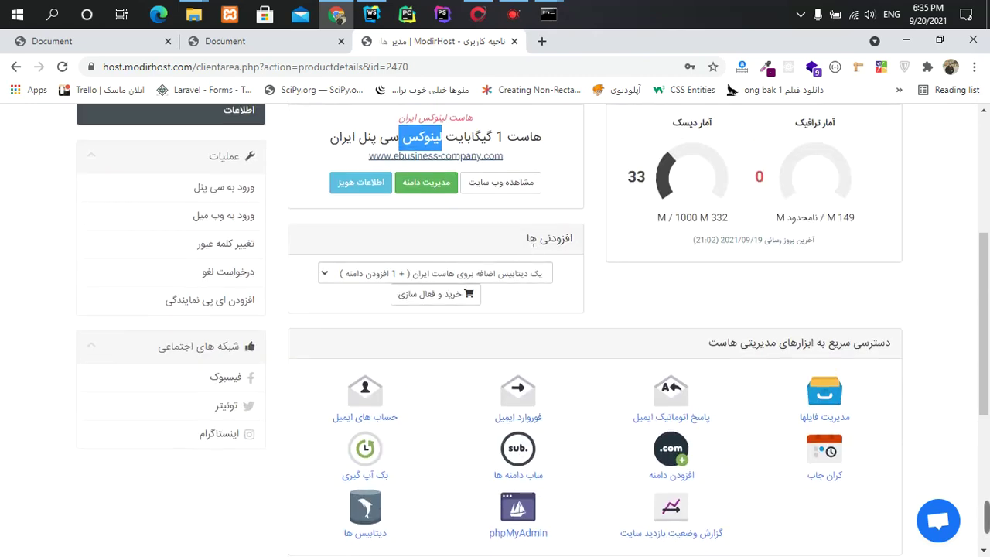
left_click(518, 41)
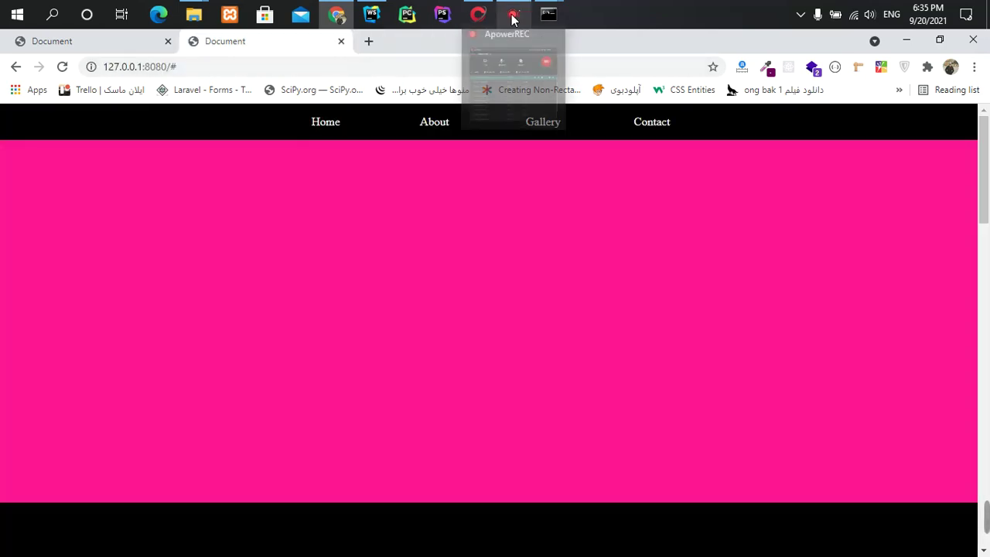
mouse_move(513, 14)
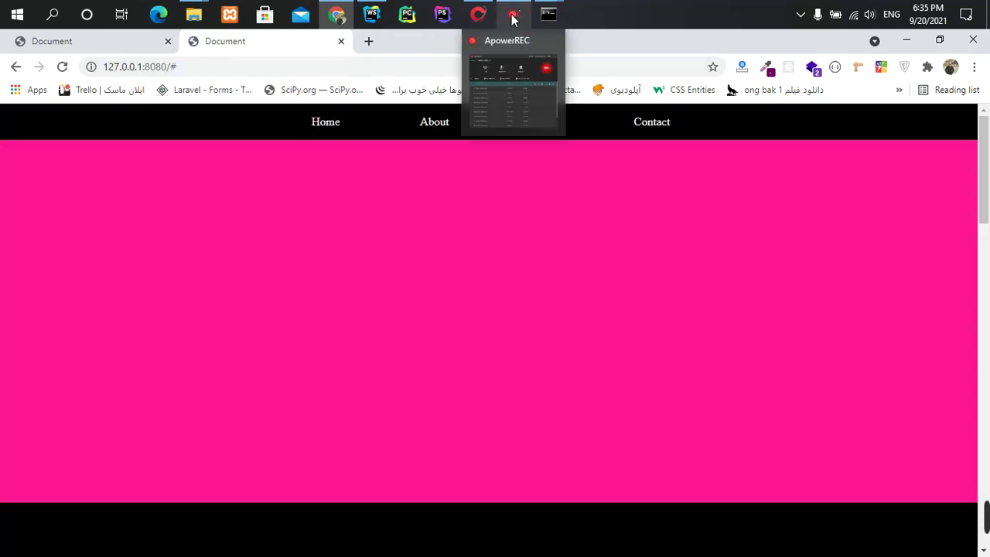
- View the forwarded cPanel hosting-details email in Gmail
left_click(512, 18)
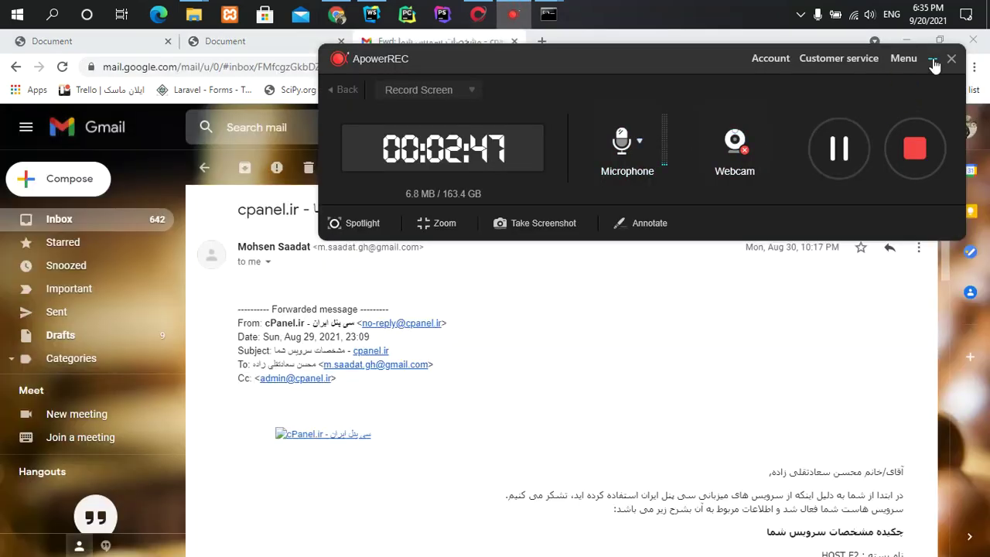
left_click(932, 61)
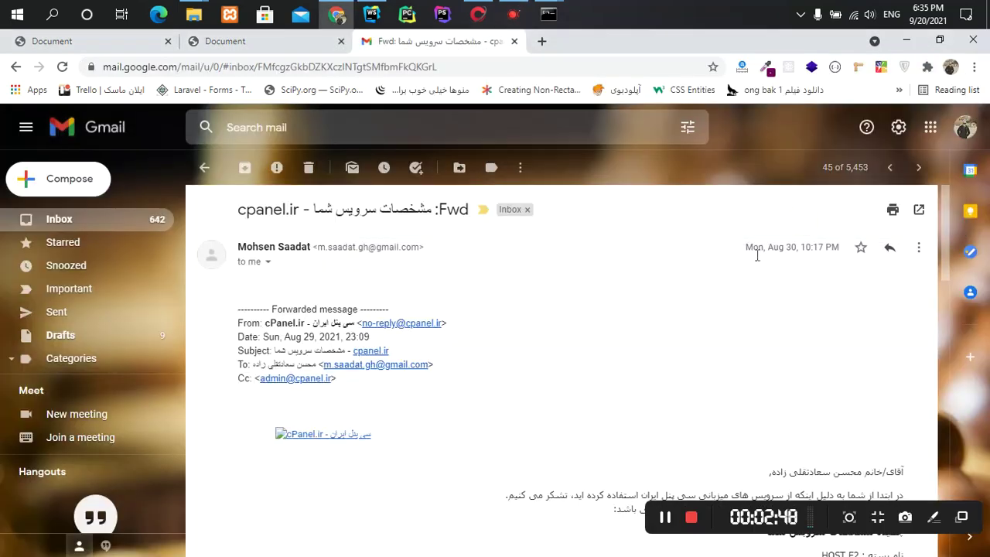
scroll(726, 245, "down", 1)
left_click(511, 14)
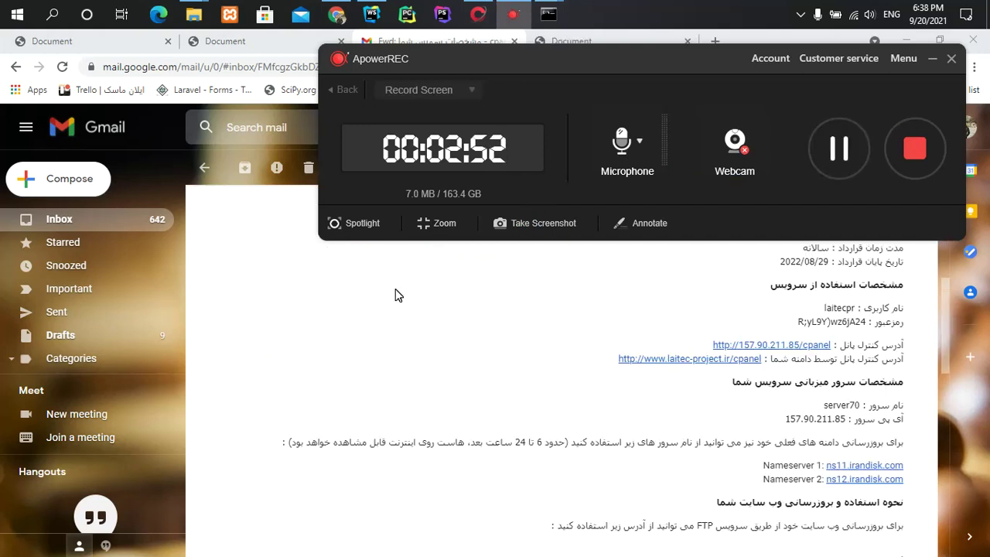
- Launch Paint from Windows search with 'paint'
key("super")
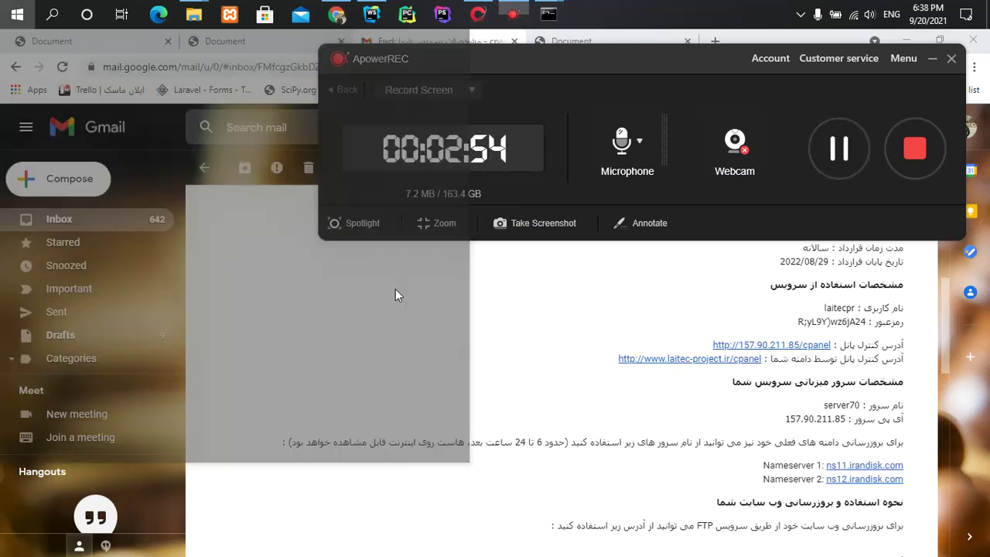
type("pi")
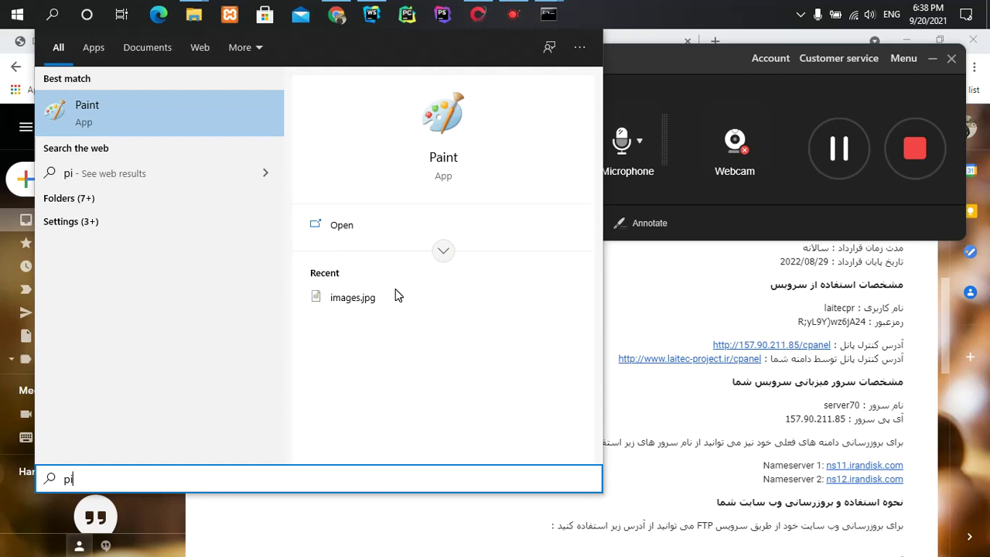
key("BackSpace")
type("ai")
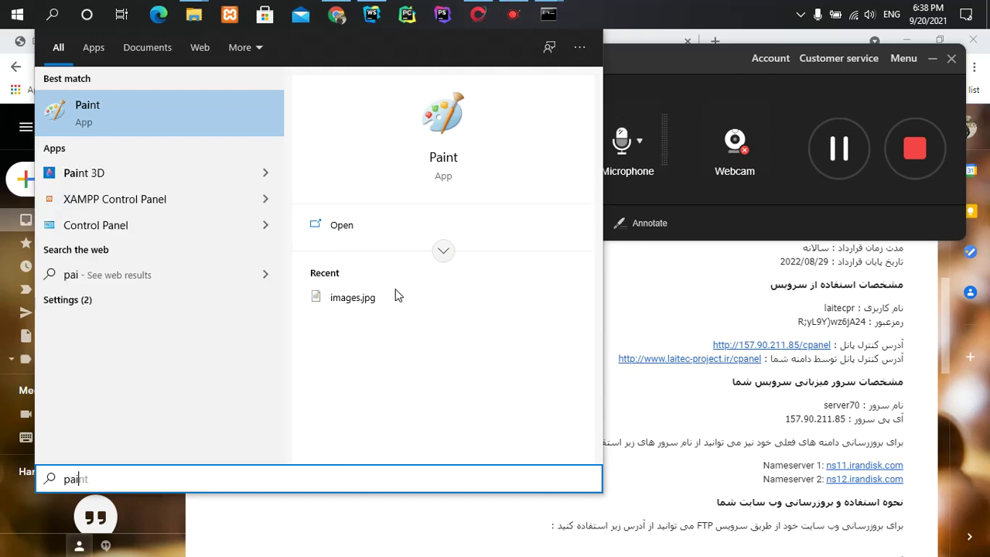
type("n")
key("Return")
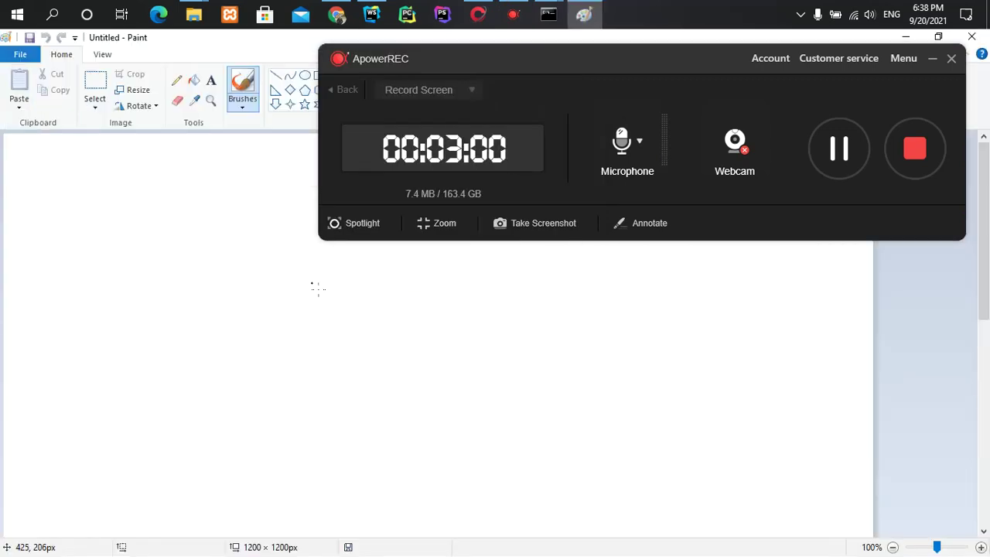
- Choose the Pencil tool with a thicker line size and sketch the left and right box outlines
left_click(943, 60)
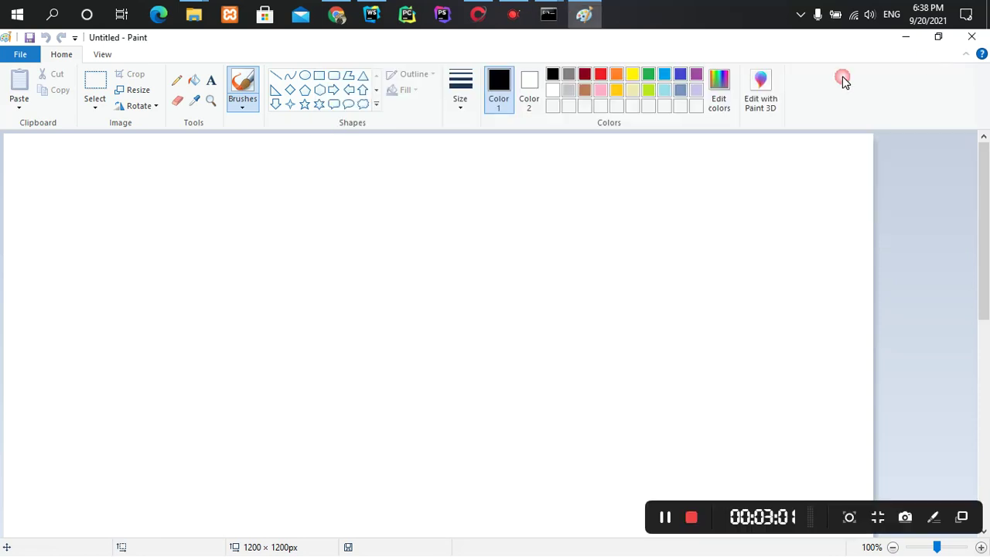
left_click(176, 80)
left_click(461, 97)
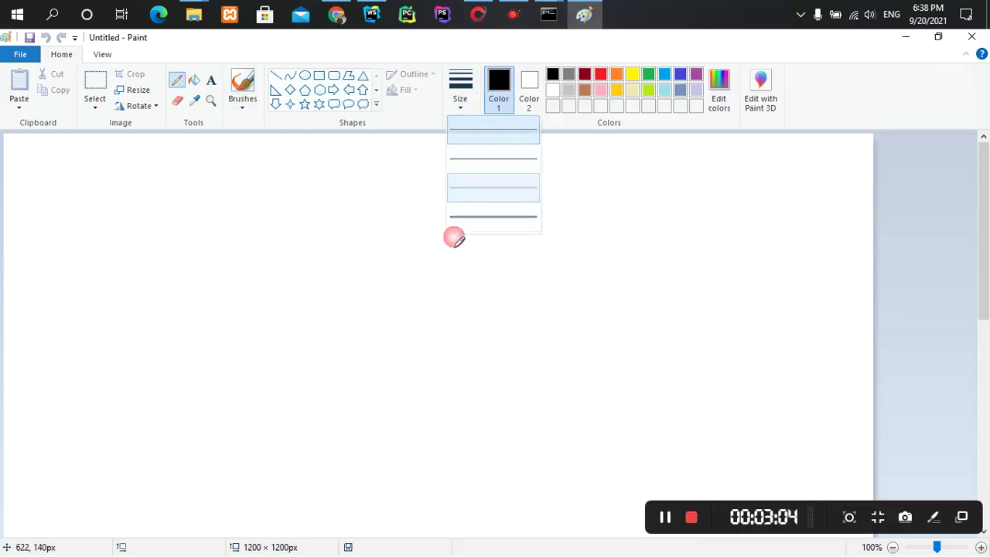
left_click(487, 216)
left_click_drag(535, 221, 374, 220)
mouse_move(315, 231)
left_mouse_down()
mouse_move(137, 230)
mouse_move(283, 289)
mouse_move(320, 229)
left_mouse_up()
left_click_drag(212, 249, 289, 255)
mouse_move(596, 274)
left_mouse_down()
mouse_move(585, 276)
mouse_move(530, 392)
mouse_move(595, 293)
mouse_move(595, 274)
mouse_move(512, 222)
left_mouse_up()
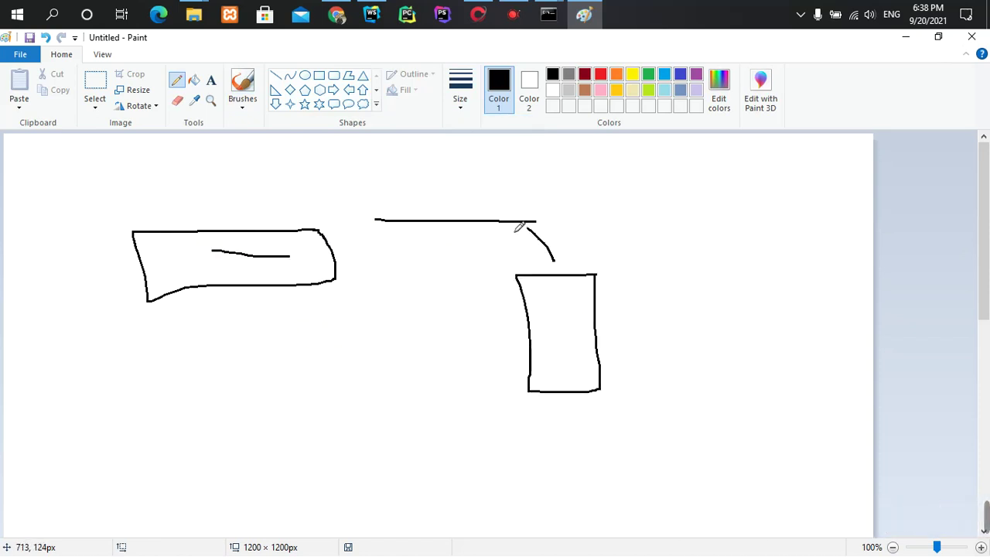
- Draw curved arrows linking the two boxes and a zigzag arrow below the right box
left_click_drag(570, 236, 619, 202)
mouse_move(526, 210)
left_mouse_down()
mouse_move(271, 222)
mouse_move(285, 237)
mouse_move(267, 191)
left_mouse_up()
mouse_move(616, 194)
left_mouse_down()
mouse_move(540, 261)
mouse_move(228, 292)
mouse_move(276, 291)
left_mouse_up()
mouse_move(171, 249)
left_mouse_down()
mouse_move(291, 266)
mouse_move(203, 252)
left_mouse_up()
left_click_drag(312, 275, 557, 348)
mouse_move(535, 313)
left_mouse_down()
mouse_move(572, 330)
mouse_move(565, 357)
left_mouse_up()
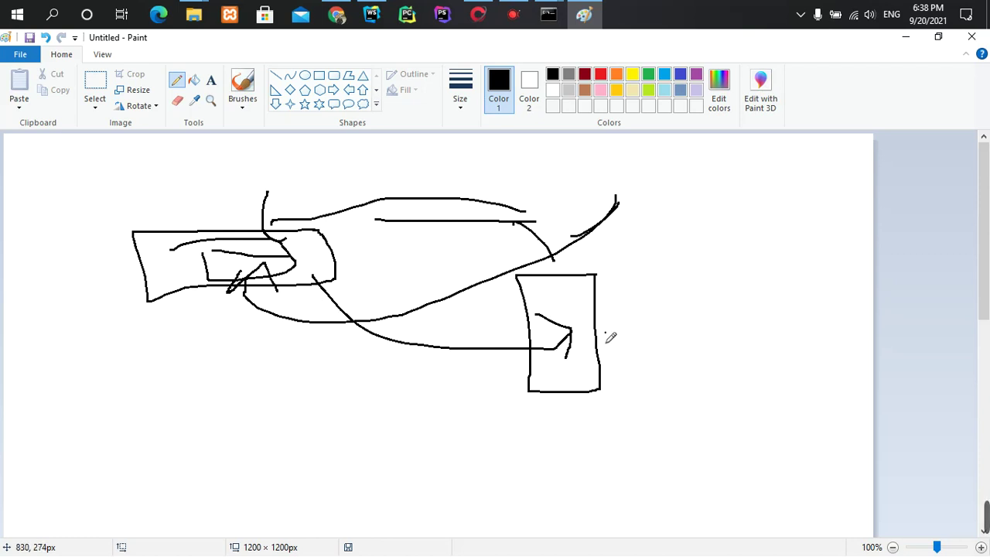
left_click_drag(605, 333, 671, 437)
left_click_drag(655, 401, 672, 459)
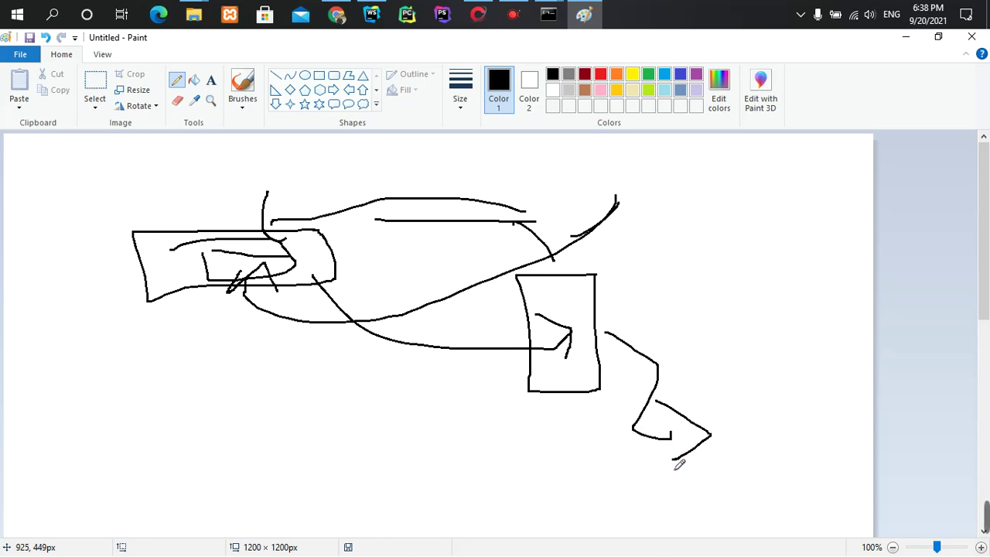
- Write 'cPanel' underlined beside the sketch, then return to Chrome's laitec-project.ir tab
mouse_move(723, 315)
left_mouse_down()
mouse_move(721, 352)
mouse_move(742, 321)
mouse_move(758, 338)
mouse_move(796, 348)
mouse_move(816, 328)
mouse_move(847, 347)
left_mouse_up()
left_click_drag(823, 382, 684, 379)
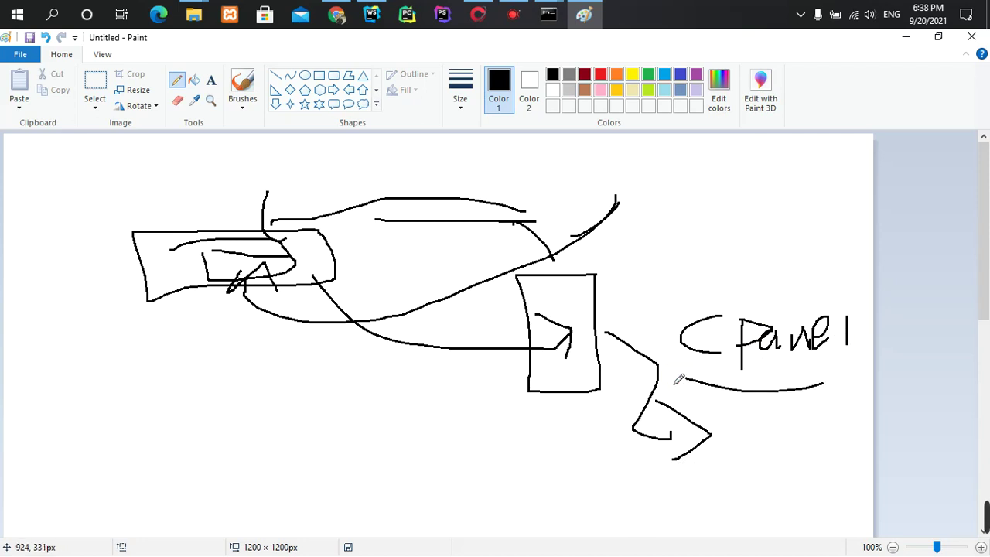
left_click(336, 14)
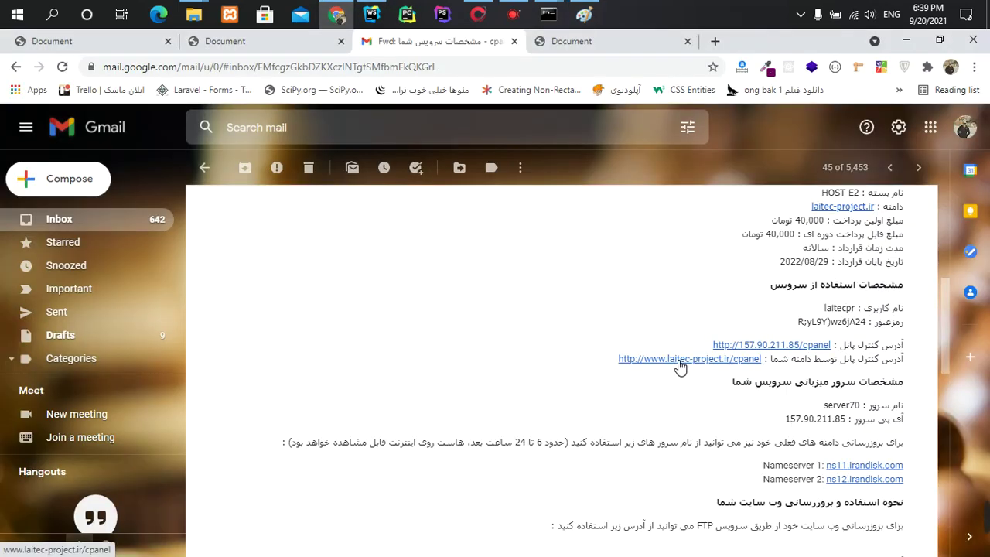
left_click(570, 42)
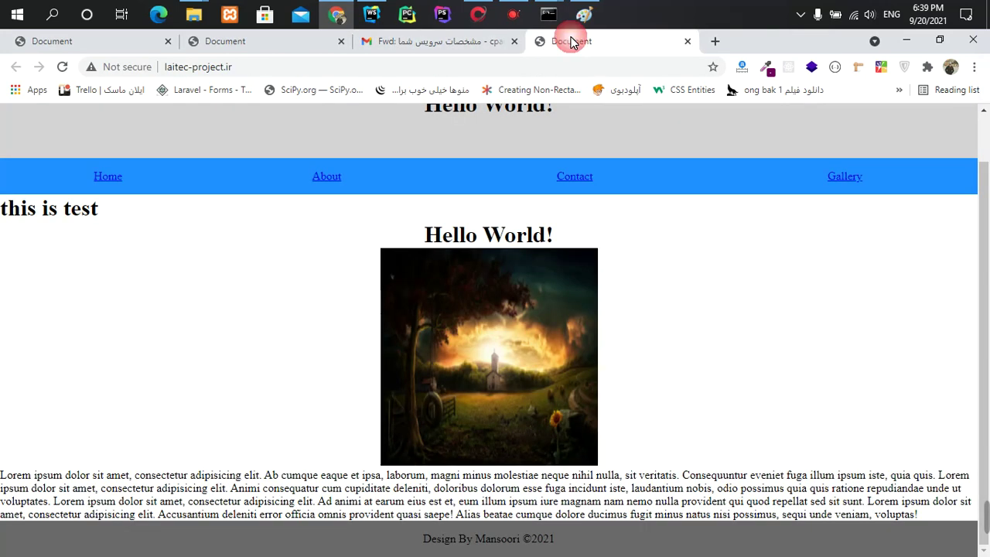
- Append /cpanel to the laitec-project.ir address to load the cPanel login page
left_click(280, 67)
left_click(284, 67)
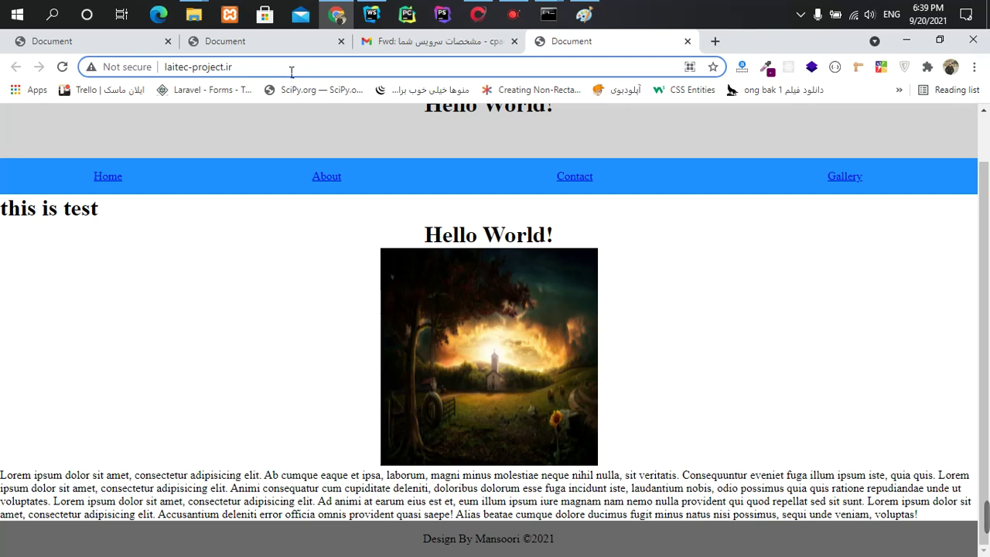
type("cpanel")
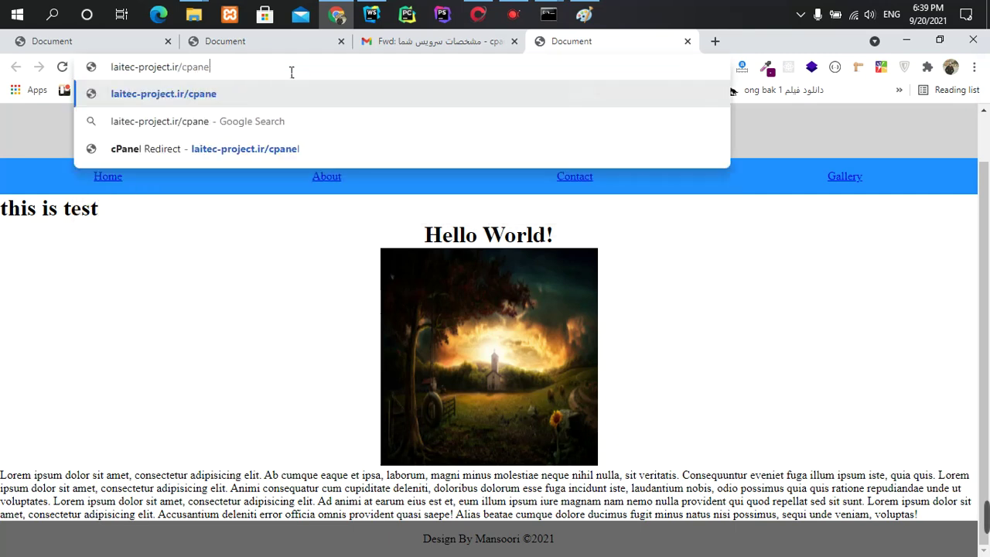
key("Return")
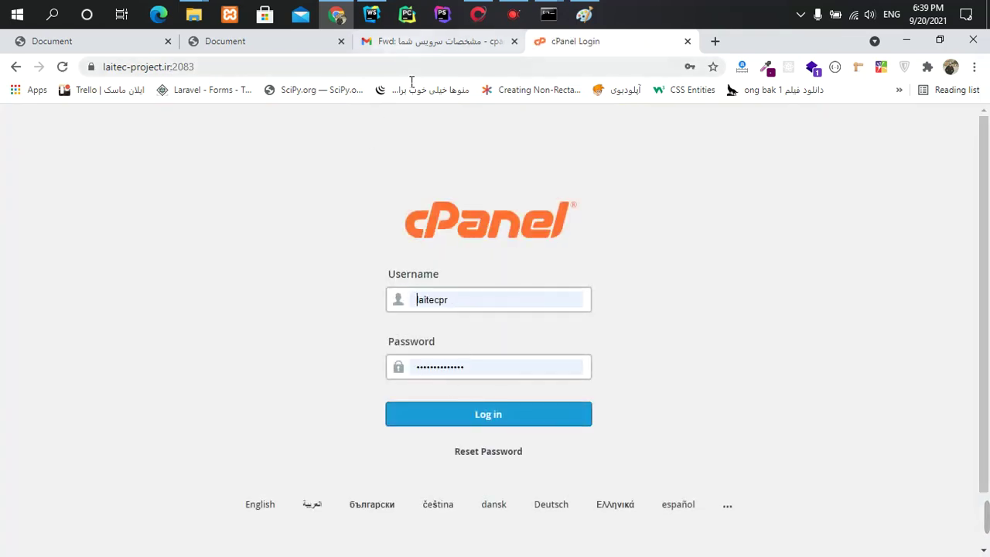
- Copy the account username and password from the hosting email and log in to cPanel
left_click(412, 49)
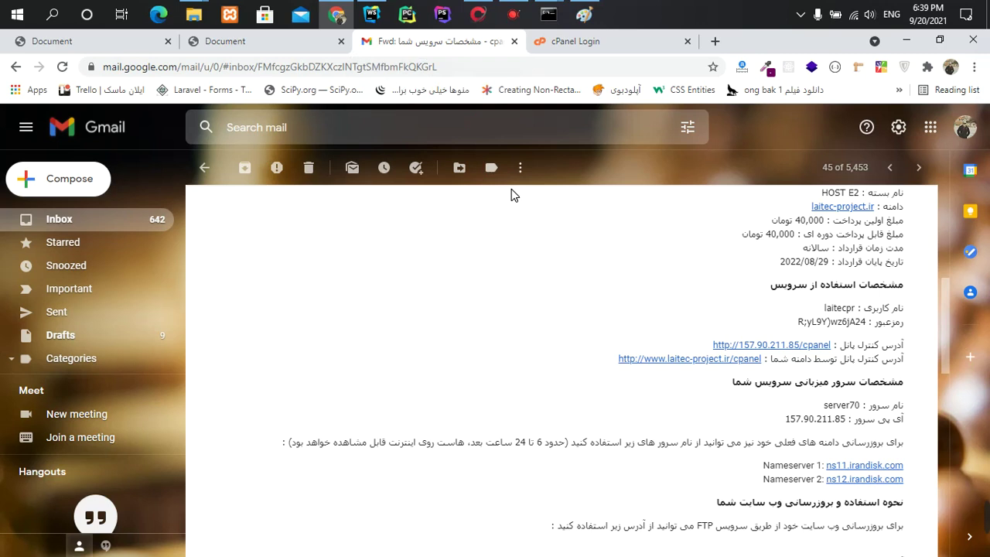
double_click(849, 308)
left_click_drag(830, 323, 797, 321)
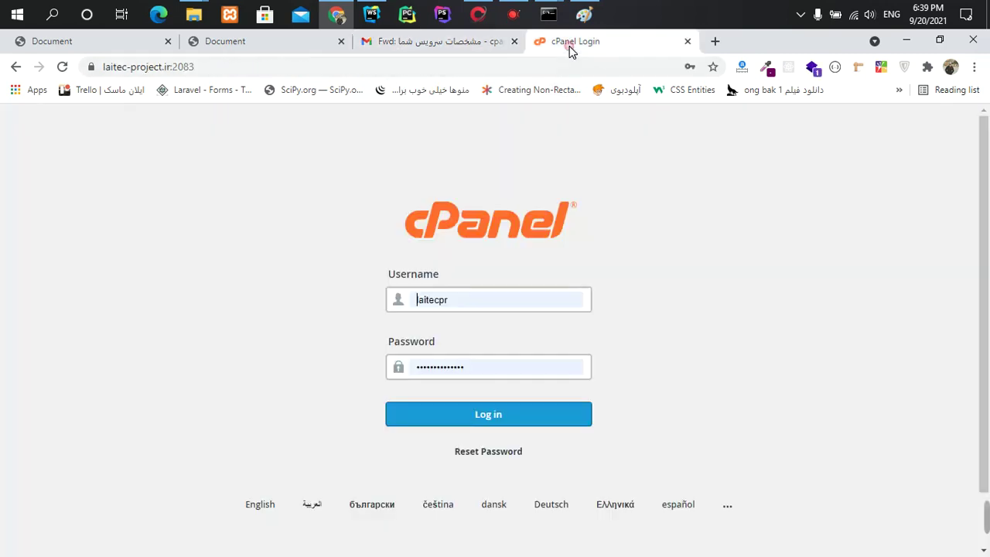
left_click(575, 41)
left_click(521, 419)
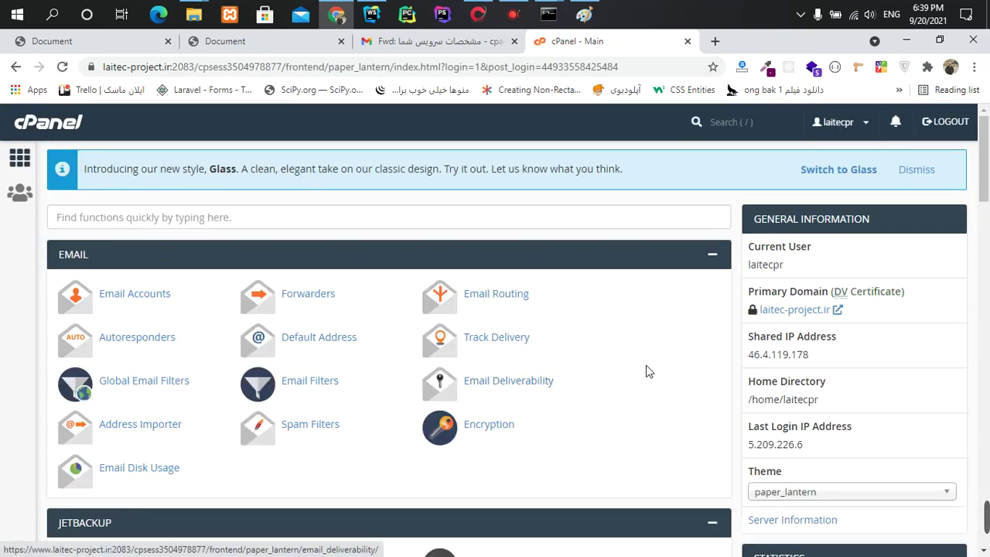
- Select the shared IP address in cPanel's General Information panel
scroll(835, 250, "down", 1)
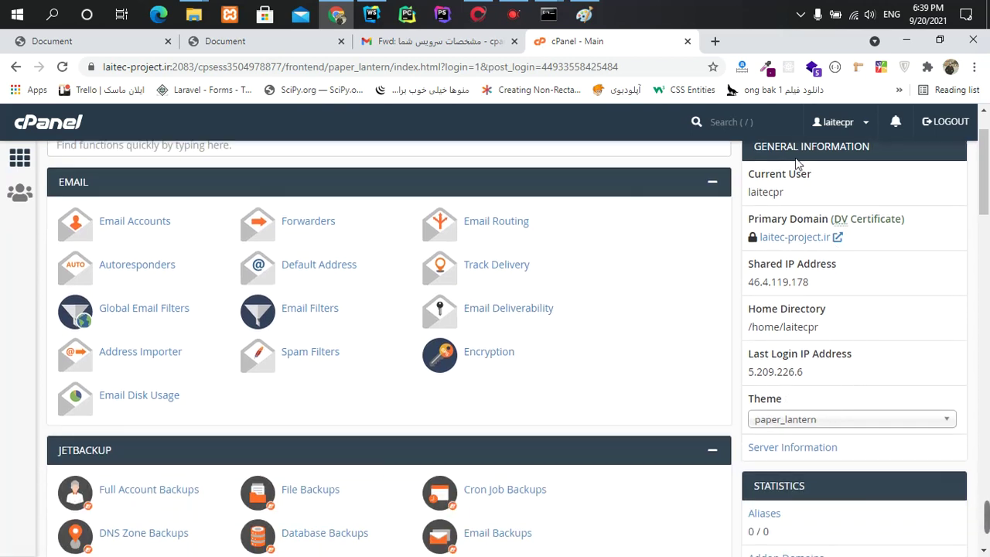
scroll(807, 213, "up", 1)
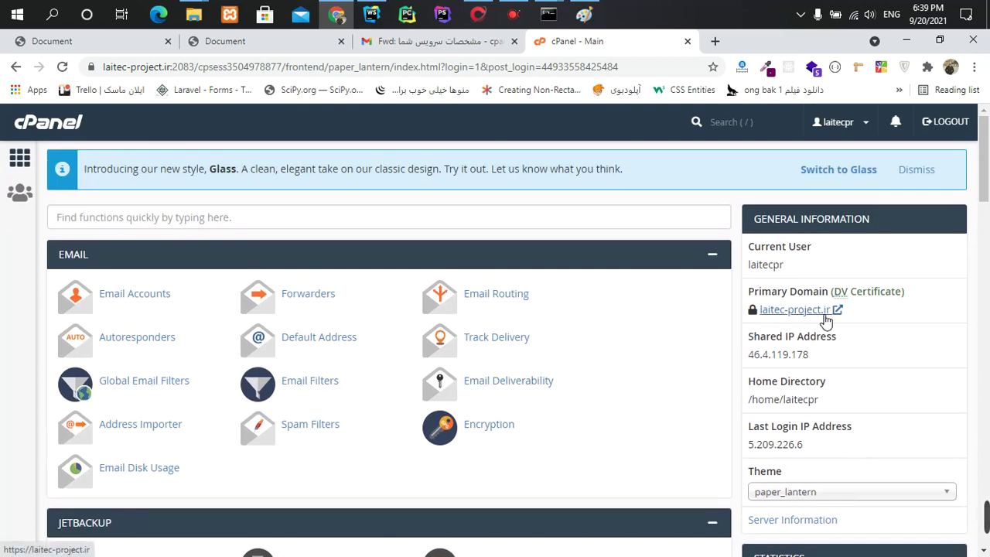
left_click_drag(823, 356, 747, 360)
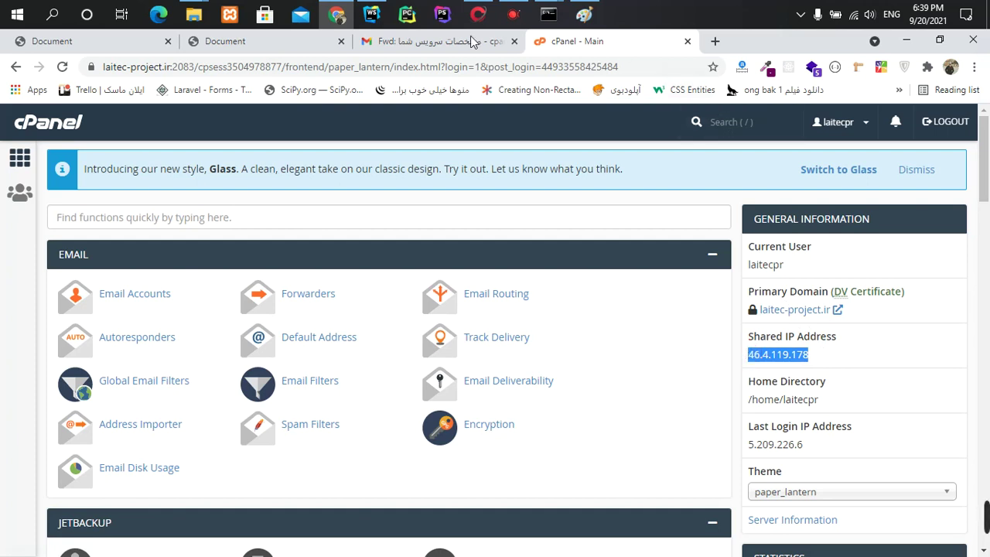
- Open laitec-project.ir in a new tab from the email's domain link and select its URL
left_click(399, 43)
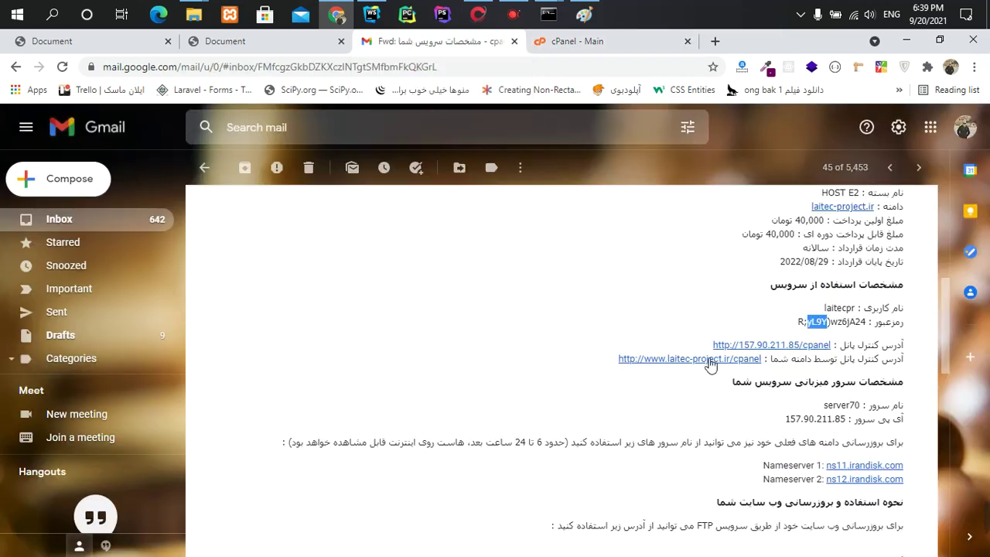
left_click(858, 207)
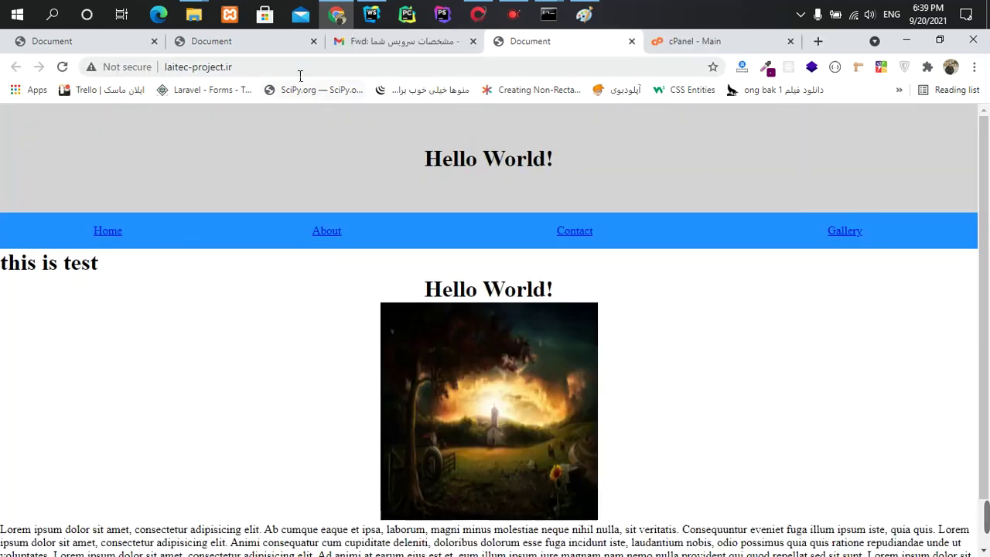
left_click(299, 72)
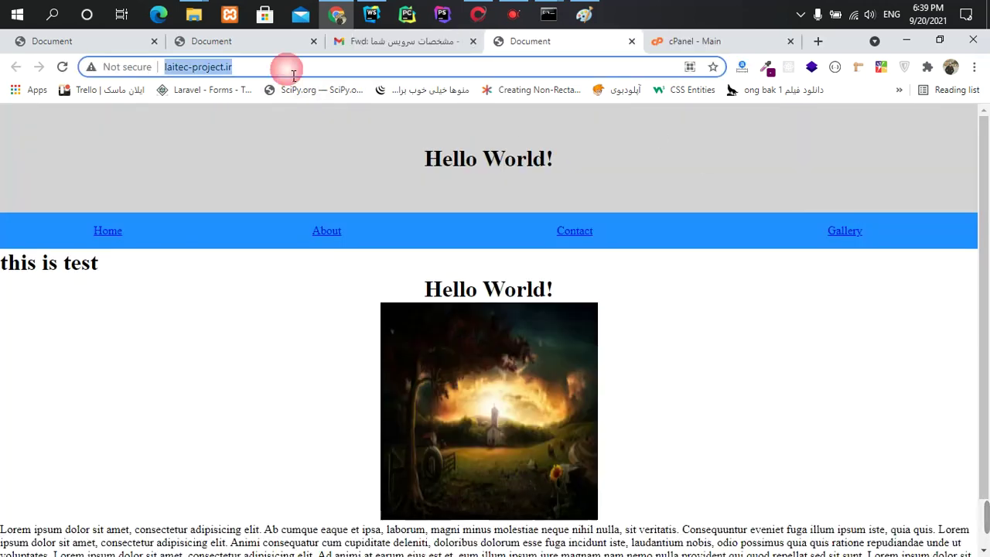
- Launch Command Prompt by searching 'cmd'
key("super")
type("cmd")
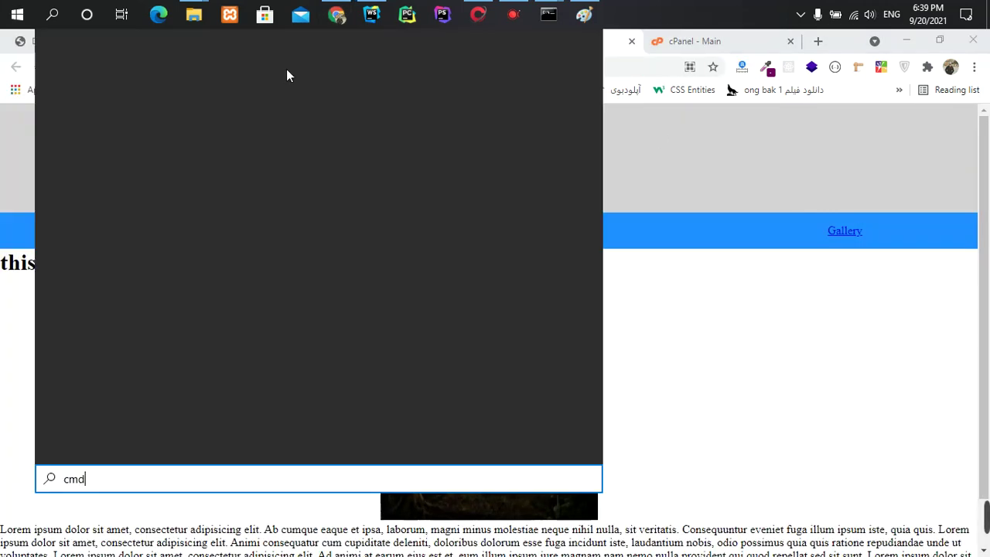
key("Return")
type("ping")
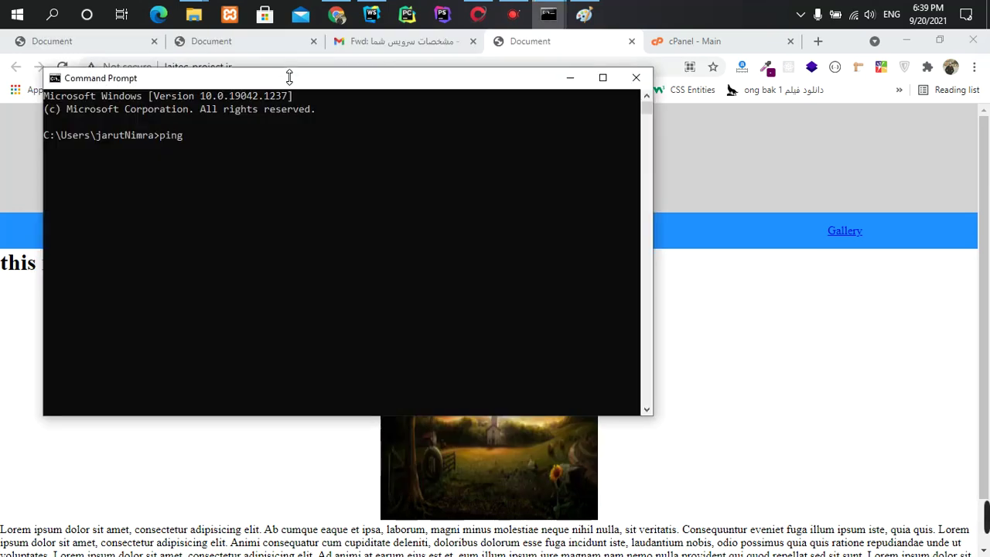
type("http://laitec-project.ir/")
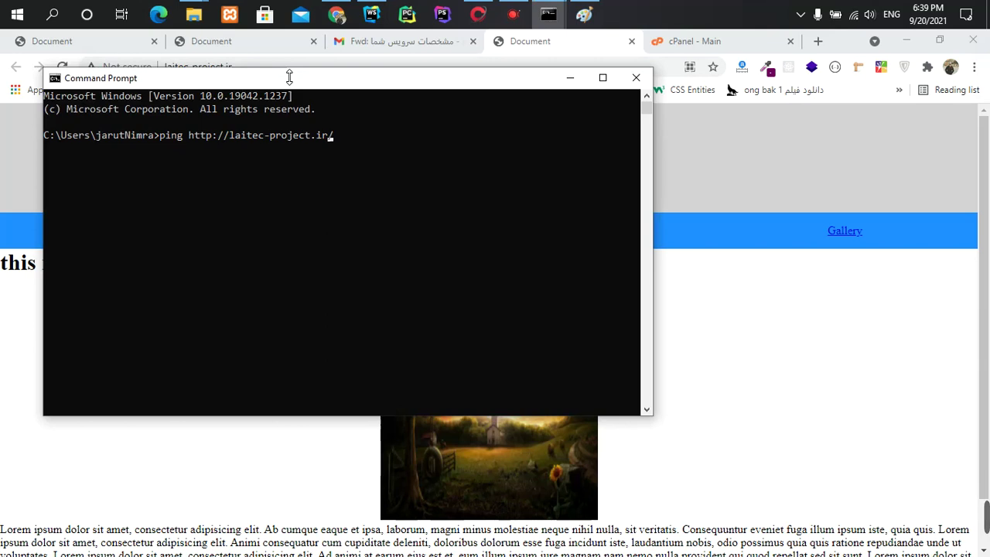
key("Left")
key("Left")
key("Left")
key("BackSpace")
key("BackSpace")
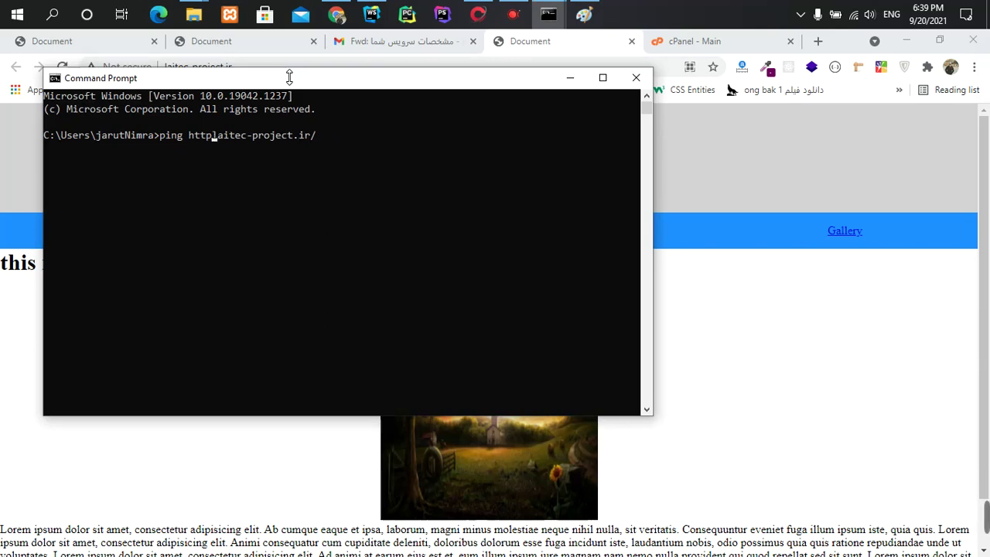
key("BackSpace")
key("BackSpace")
key("BackSpace")
key("BackSpace")
key("BackSpace")
key("Return")
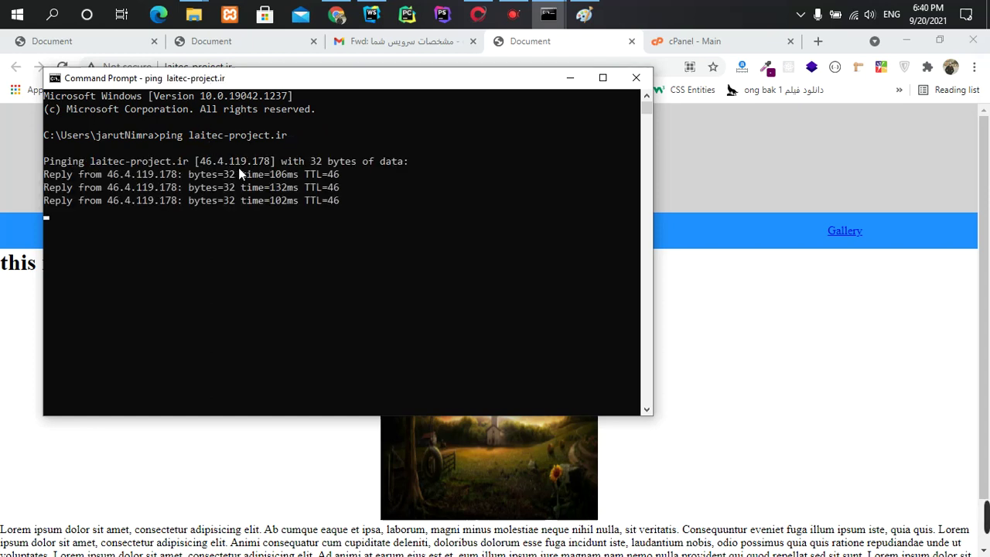
- Return to the cPanel dashboard and select the Home Directory value /home/laitecpr
left_click(746, 44)
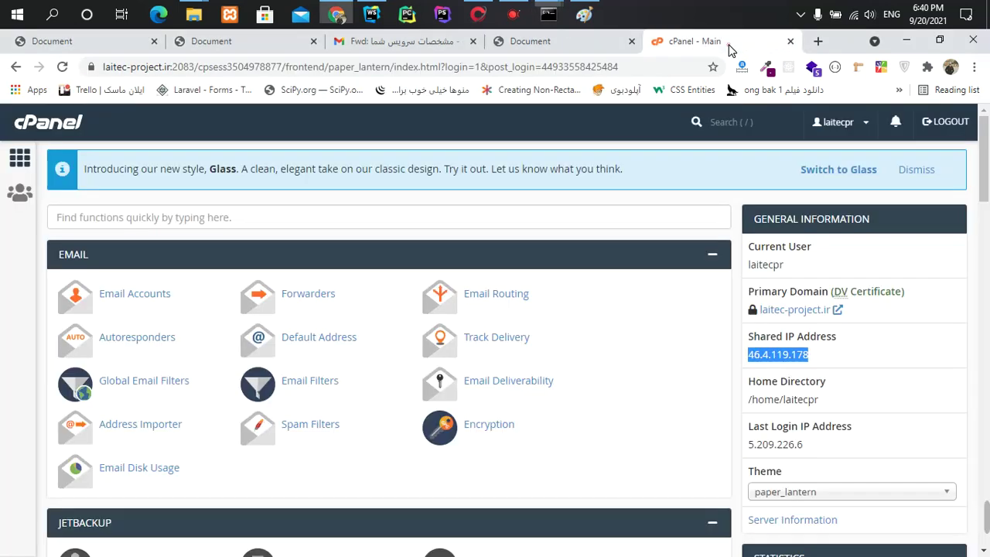
left_click(819, 361)
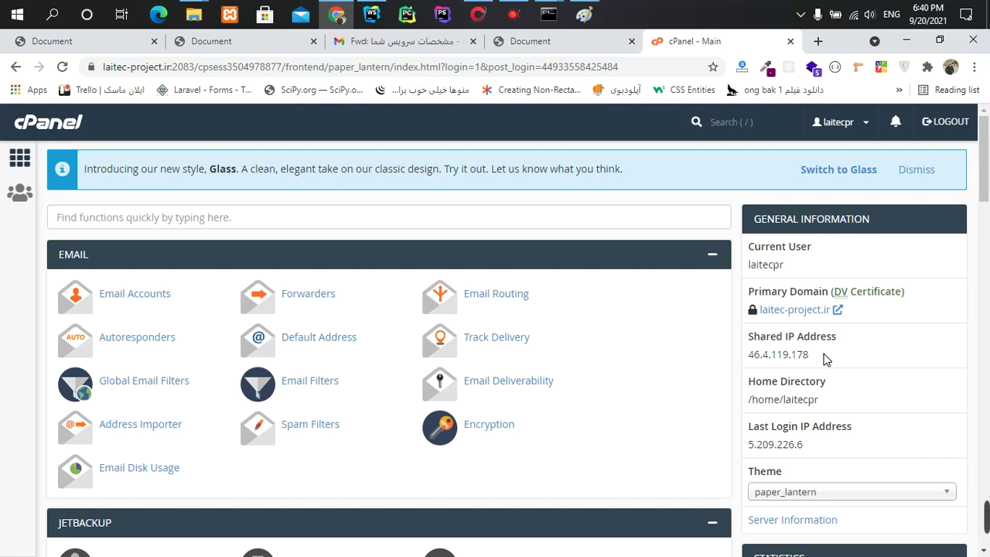
left_click_drag(824, 399, 759, 411)
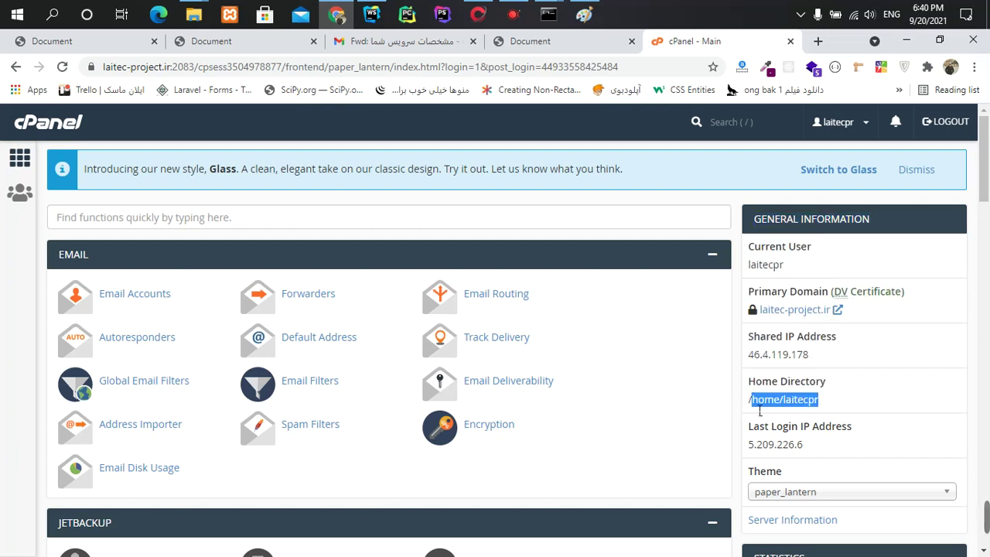
scroll(774, 390, "down", 1)
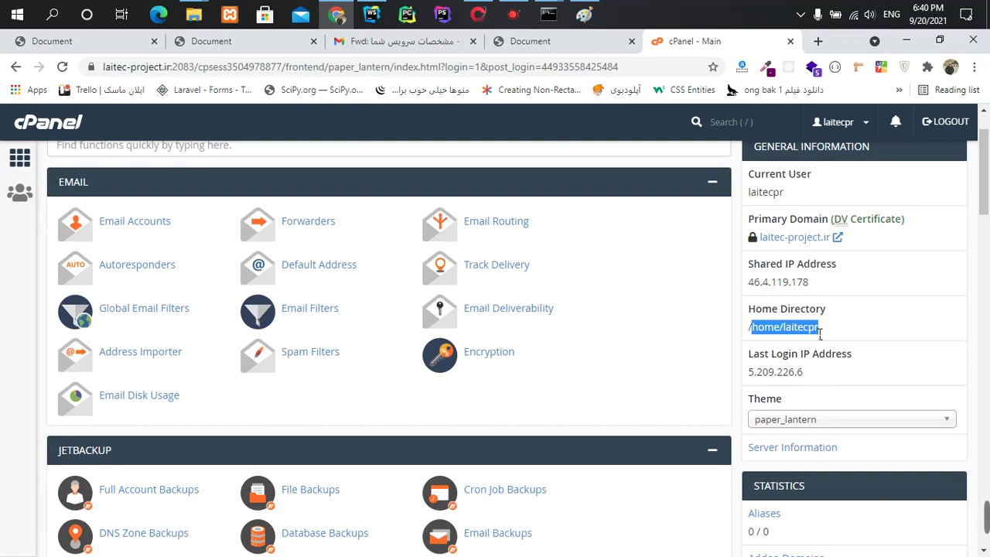
triple_click(818, 327)
scroll(820, 331, "down", 2)
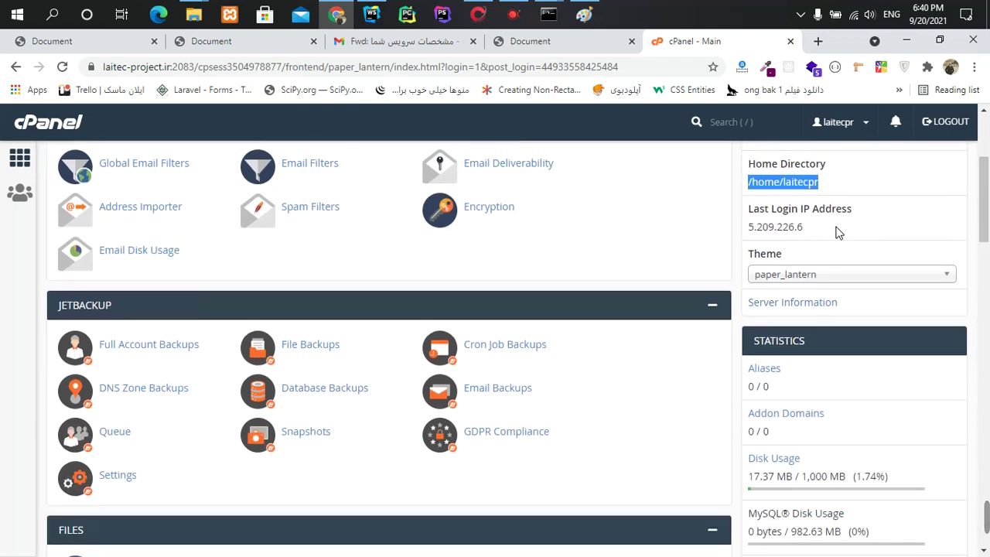
left_click_drag(796, 227, 737, 230)
left_click(789, 240)
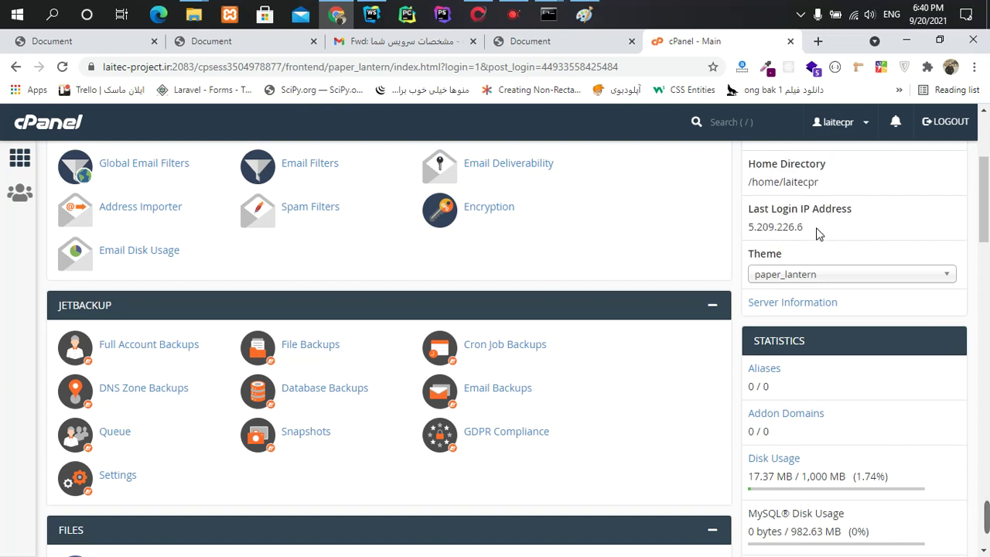
scroll(819, 234, "down", 2)
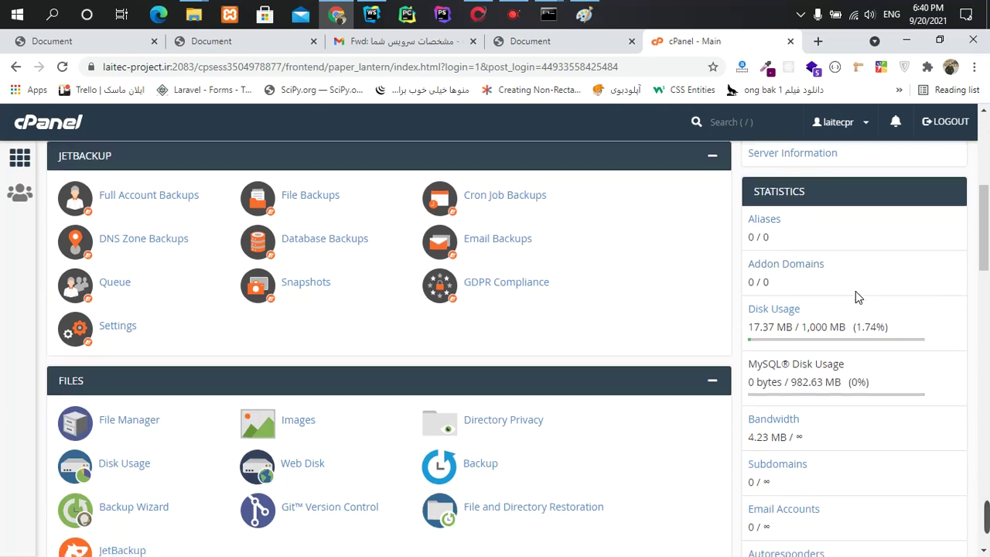
scroll(855, 295, "down", 1)
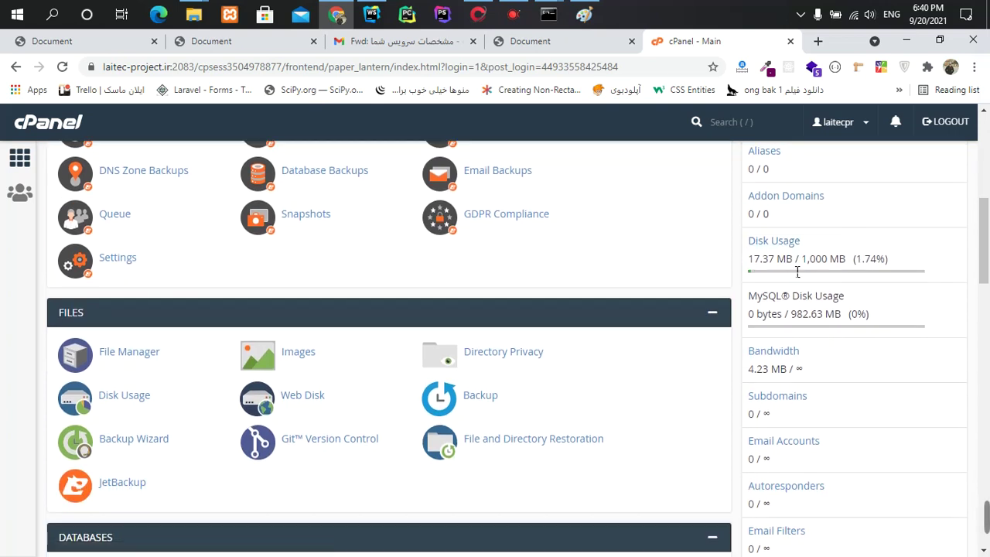
scroll(824, 271, "down", 1)
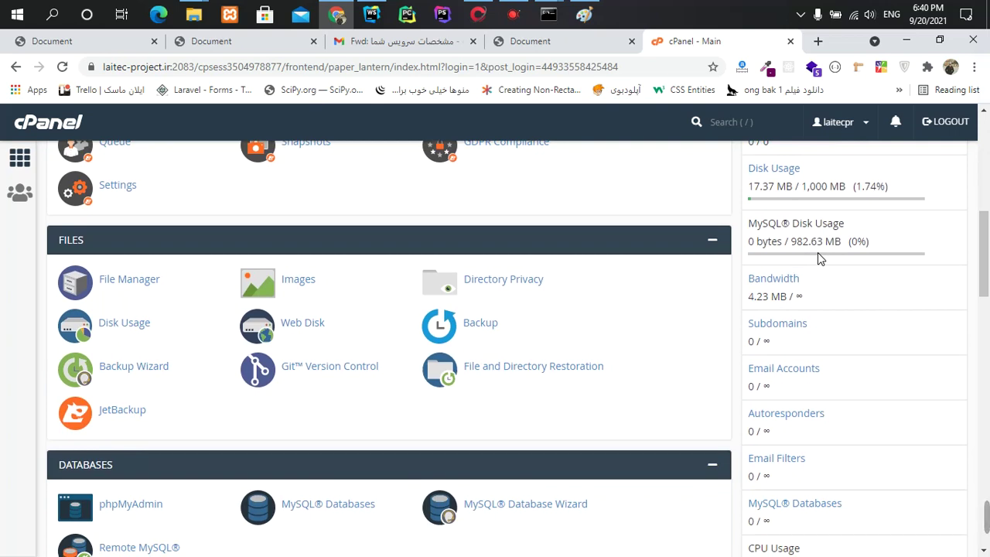
scroll(820, 259, "down", 1)
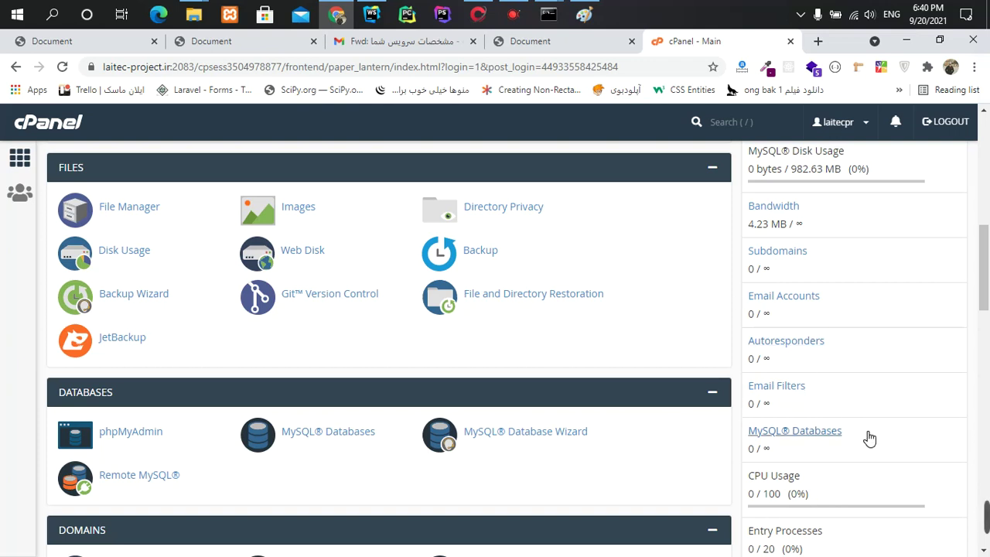
scroll(327, 376, "up", 3)
scroll(327, 375, "up", 4)
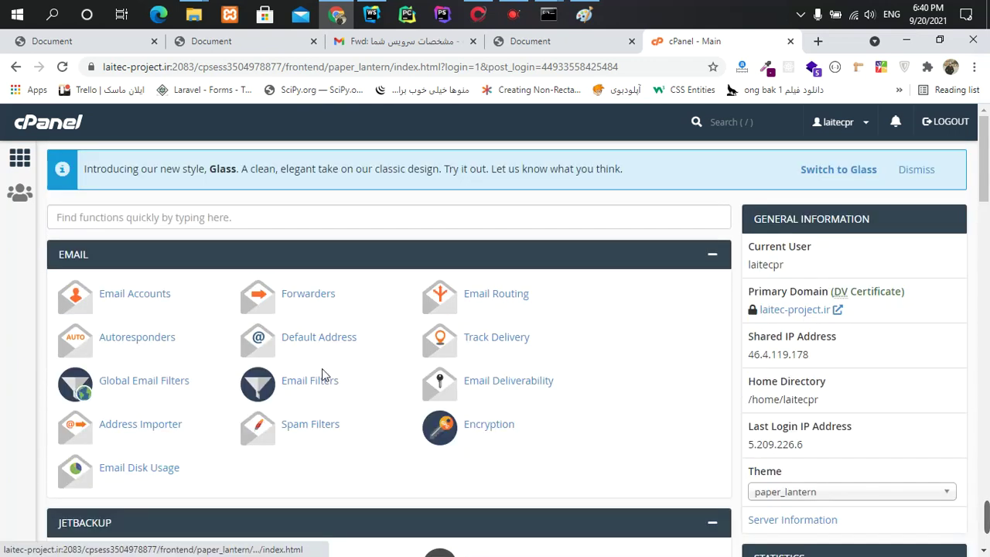
- Scroll through the dashboard sections and launch File Manager from the Files section
scroll(396, 357, "down", 1)
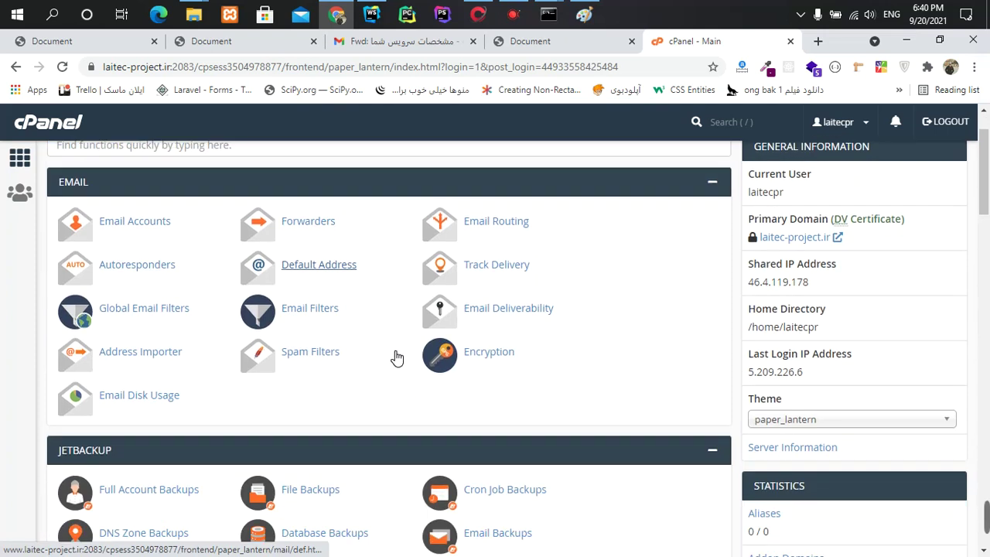
scroll(396, 358, "down", 3)
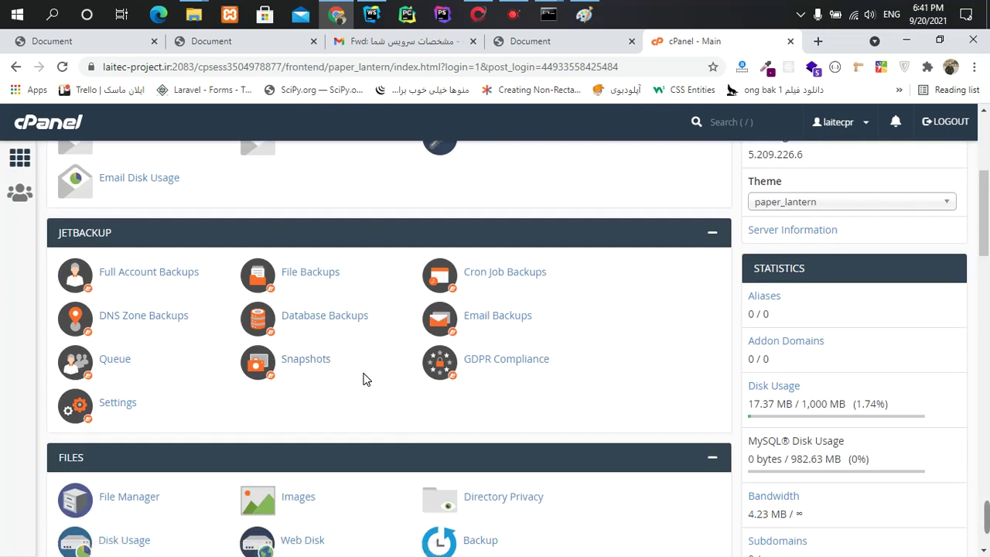
scroll(365, 377, "down", 3)
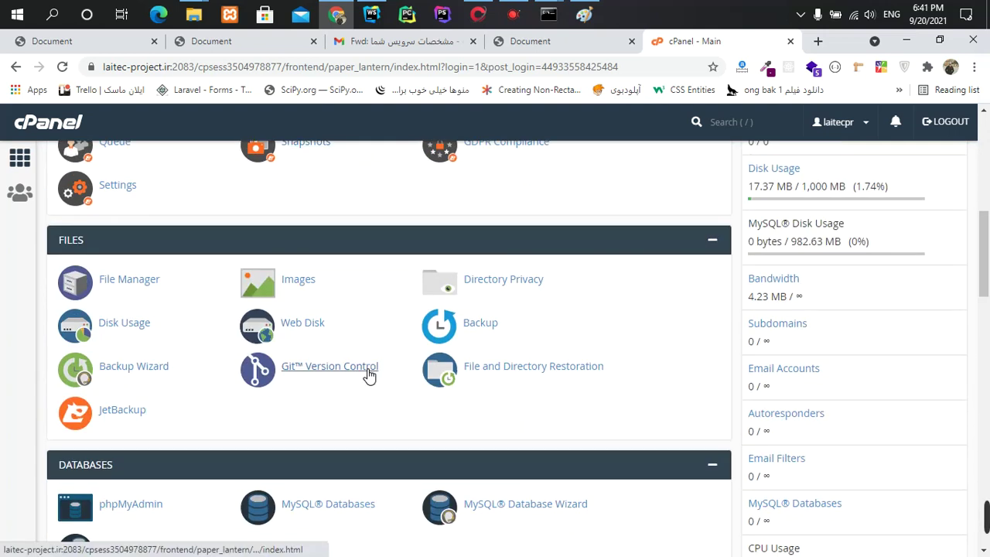
scroll(287, 320, "down", 4)
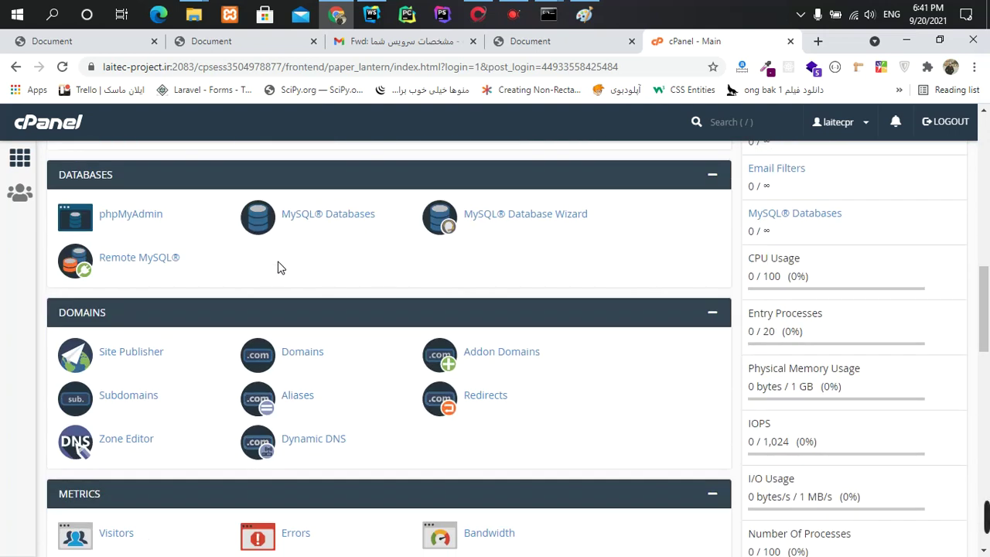
scroll(279, 266, "down", 1)
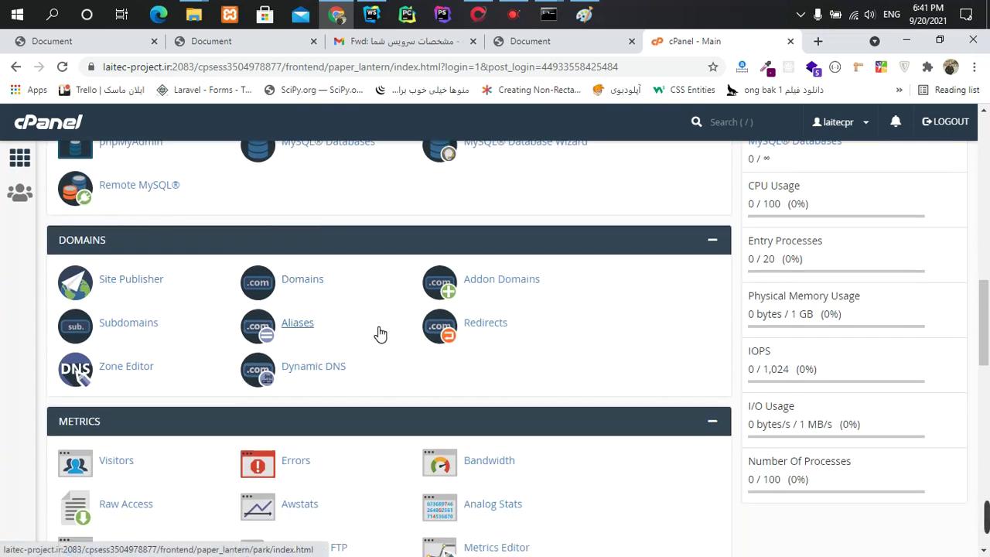
scroll(380, 333, "down", 2)
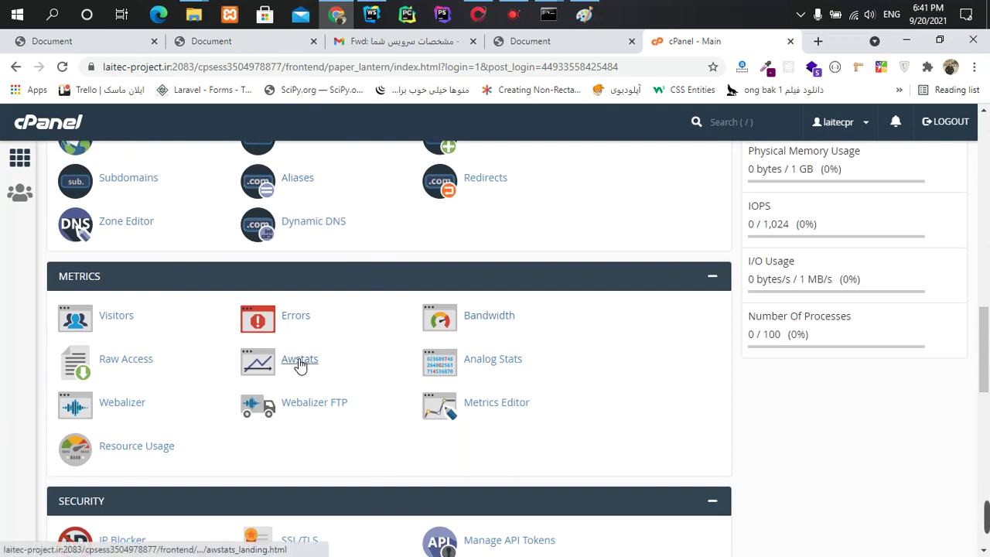
scroll(454, 424, "down", 3)
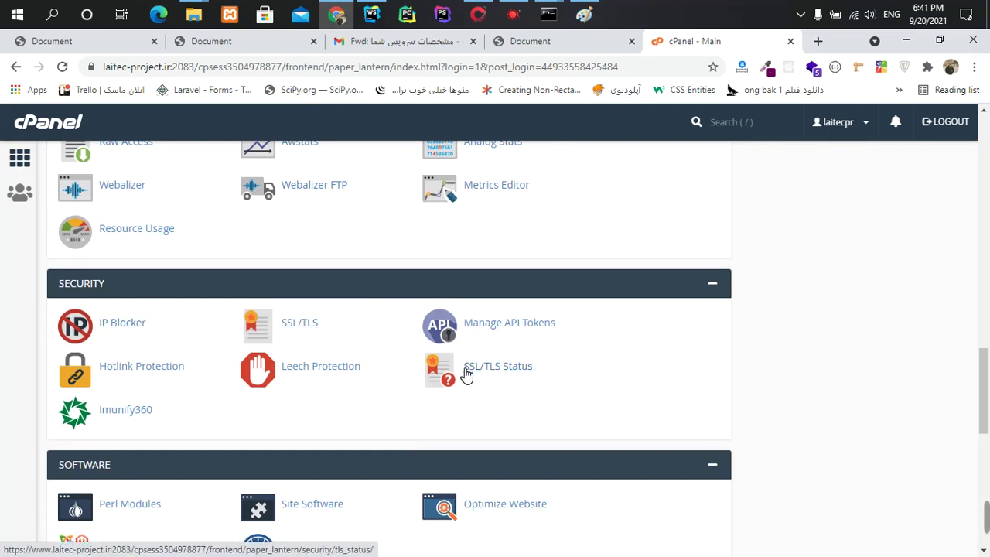
scroll(336, 409, "down", 2)
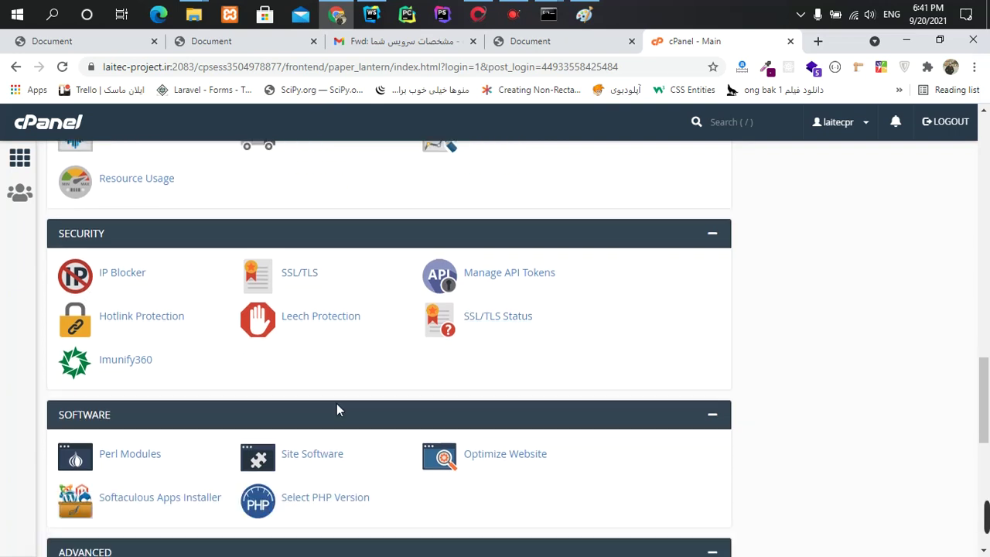
scroll(338, 413, "down", 1)
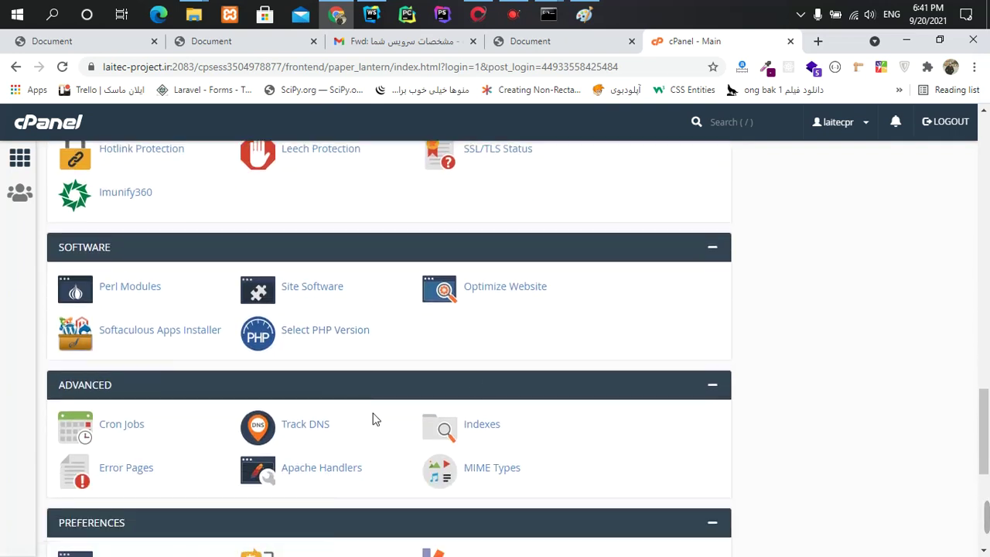
scroll(363, 416, "up", 3)
scroll(350, 413, "up", 4)
scroll(349, 406, "up", 3)
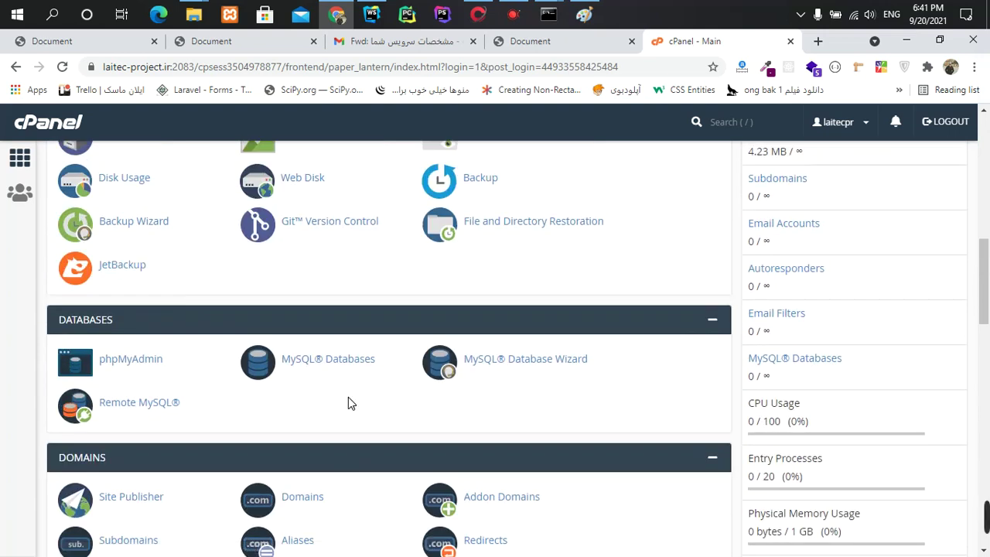
scroll(348, 402, "up", 4)
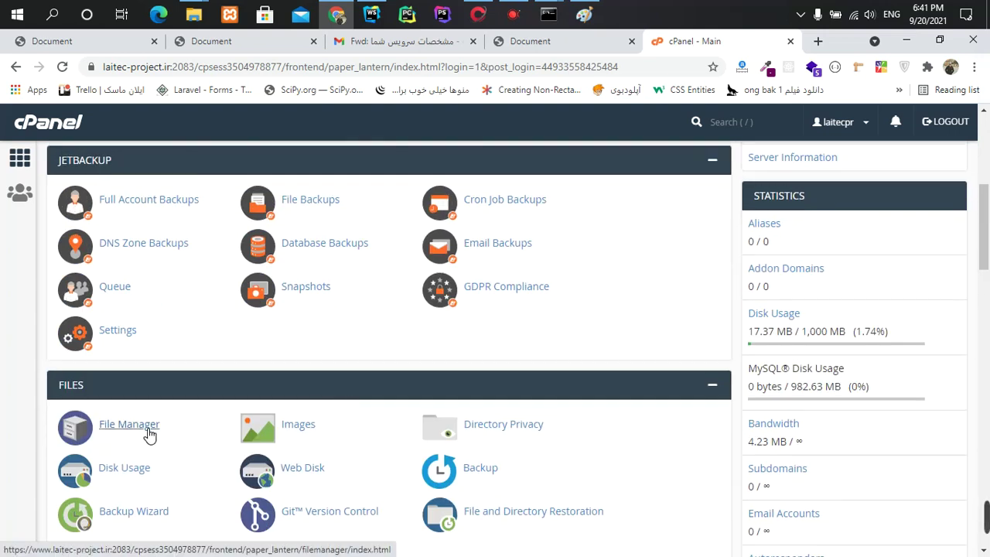
scroll(149, 435, "down", 3)
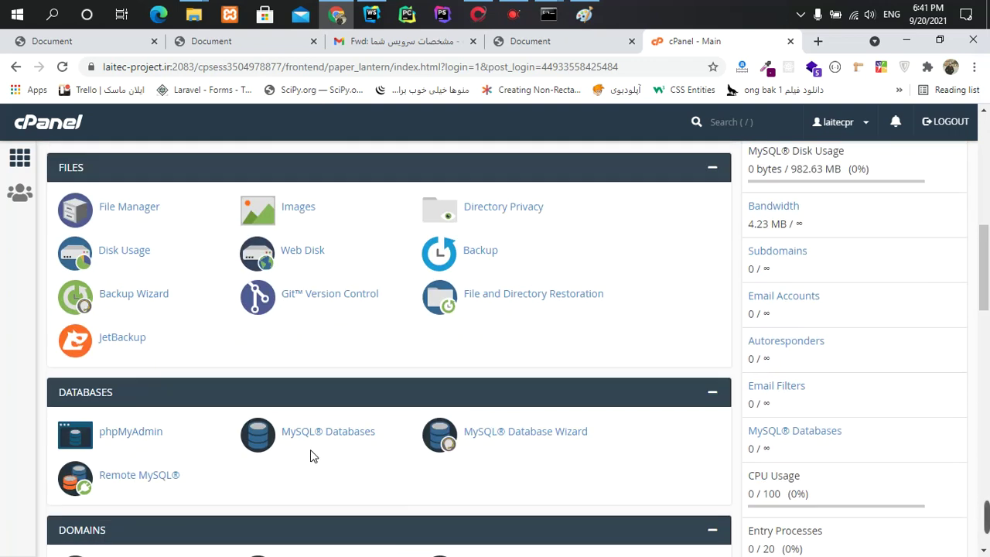
scroll(293, 448, "up", 2)
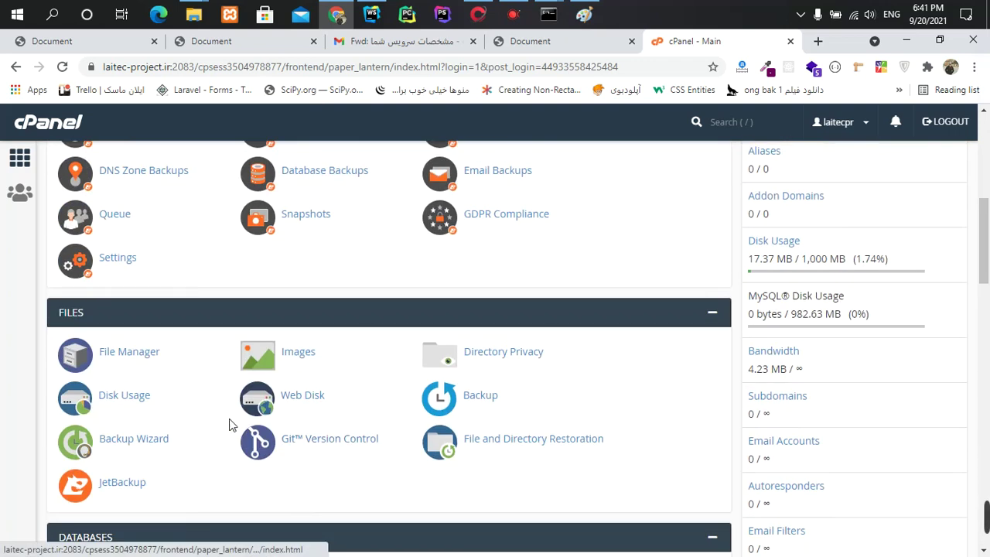
left_click(124, 354)
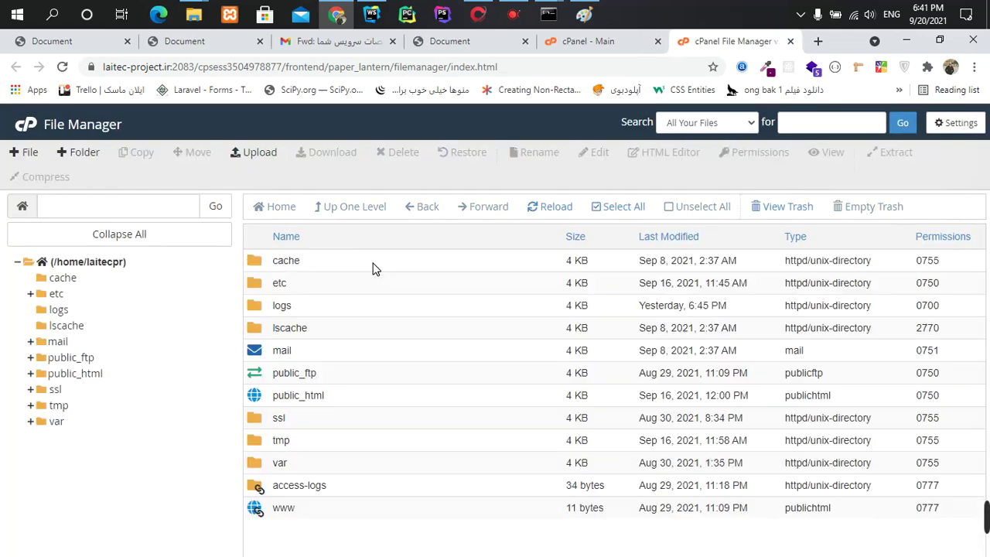
- Open the public_html folder and try selecting its files
double_click(257, 398)
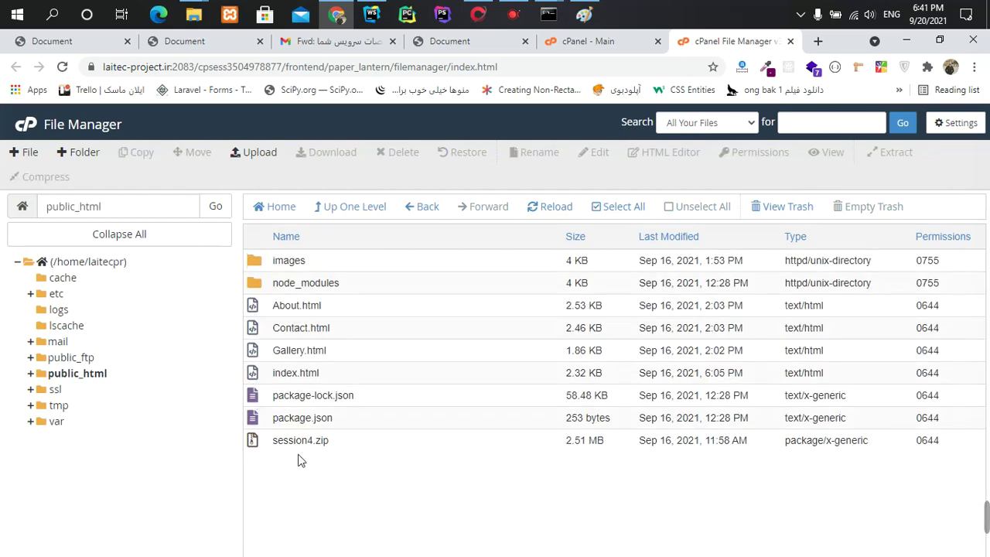
mouse_move(248, 462)
left_mouse_down()
mouse_move(246, 260)
mouse_move(298, 408)
mouse_move(363, 493)
mouse_move(410, 504)
left_mouse_up()
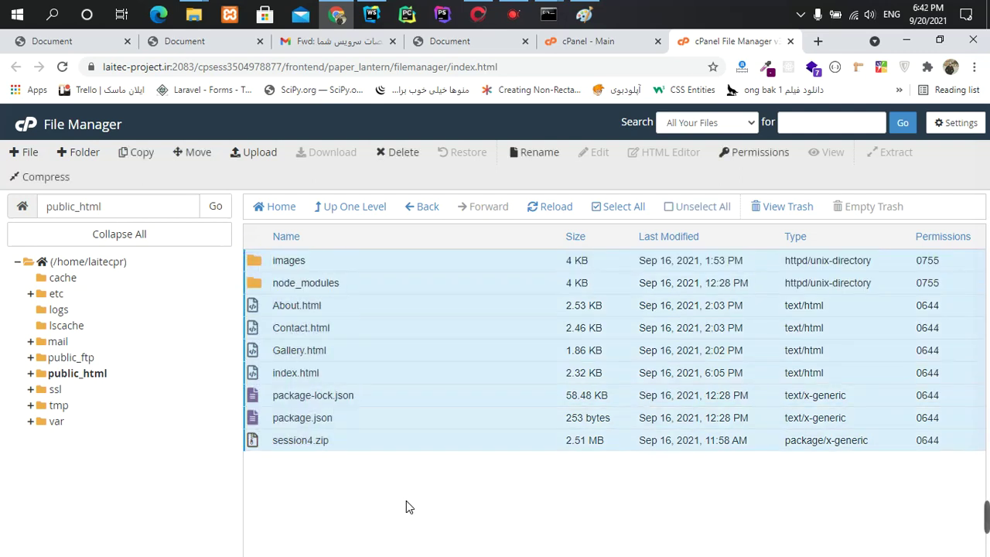
right_click(334, 513)
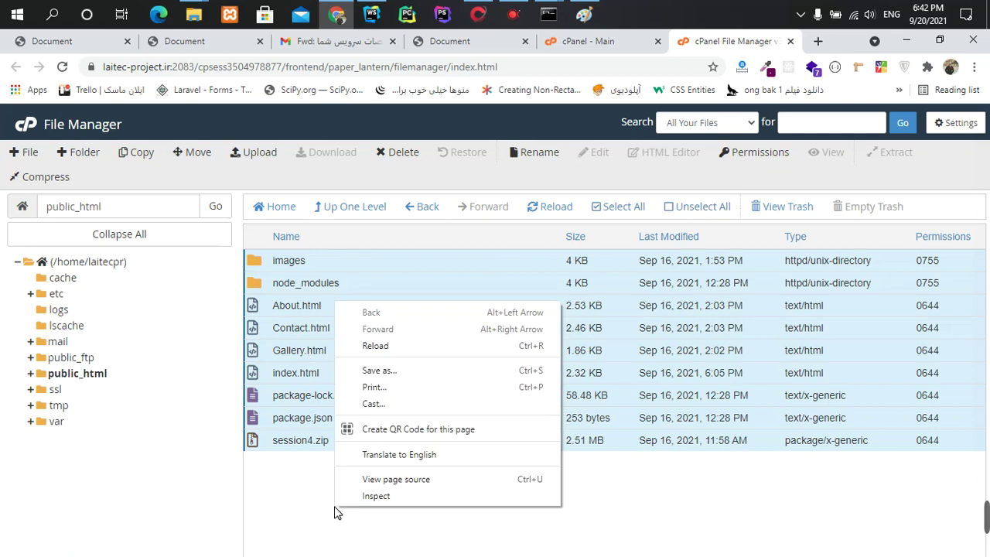
left_click(319, 260)
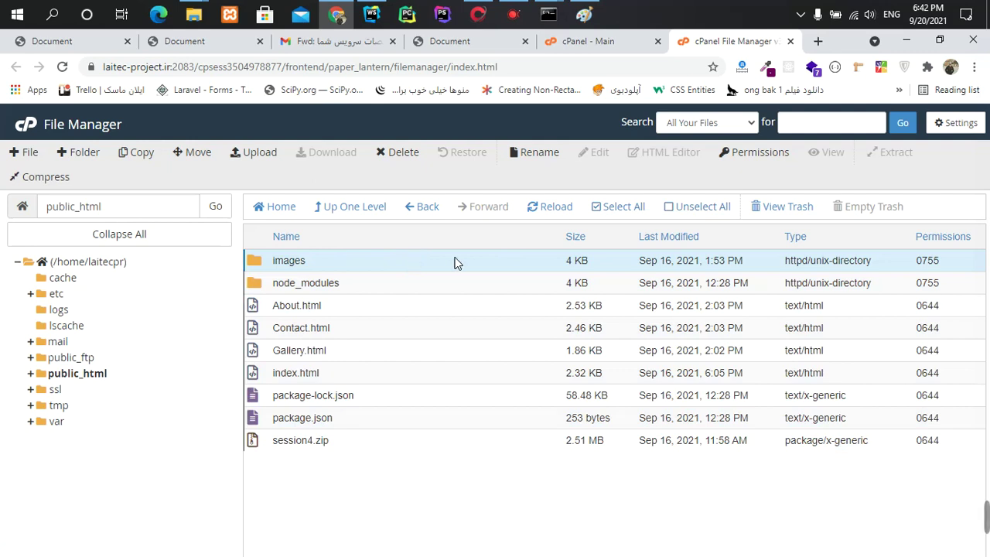
- Select all items in public_html and confirm moving them to the trash
left_click(605, 214)
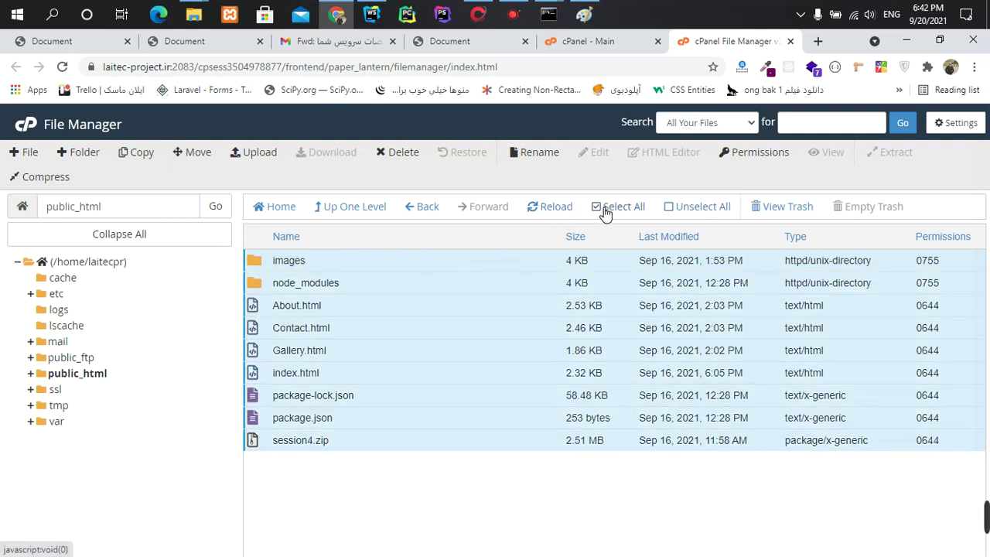
left_click(396, 153)
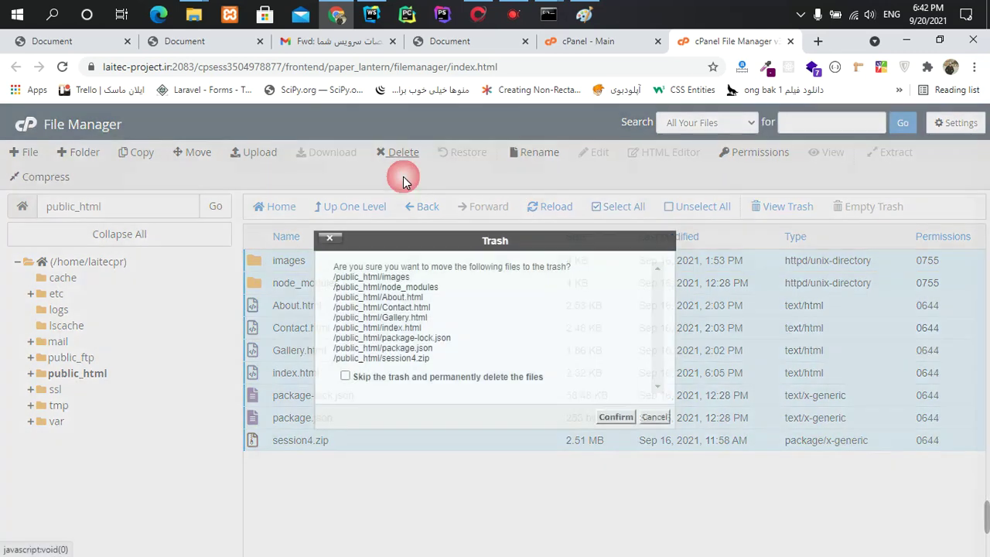
left_click(607, 418)
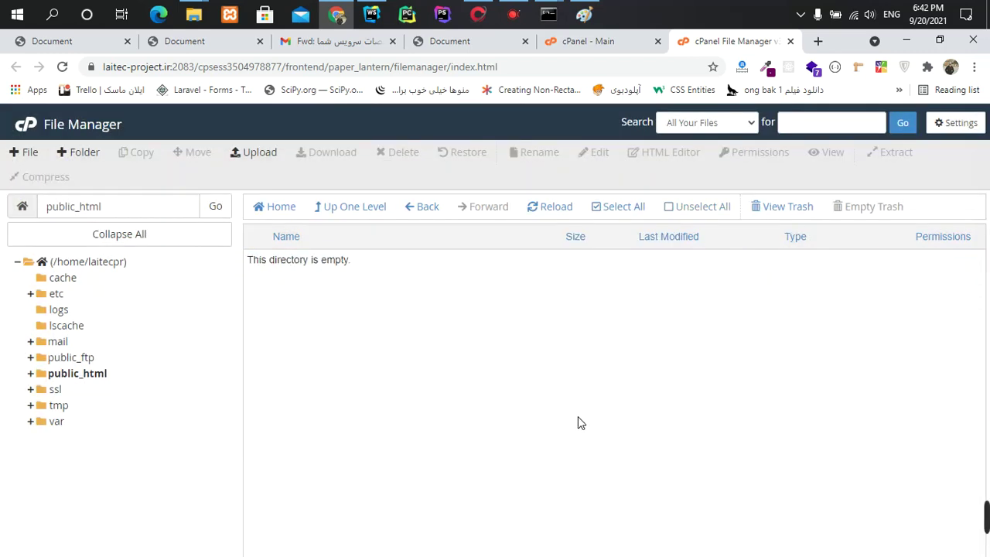
left_click(456, 44)
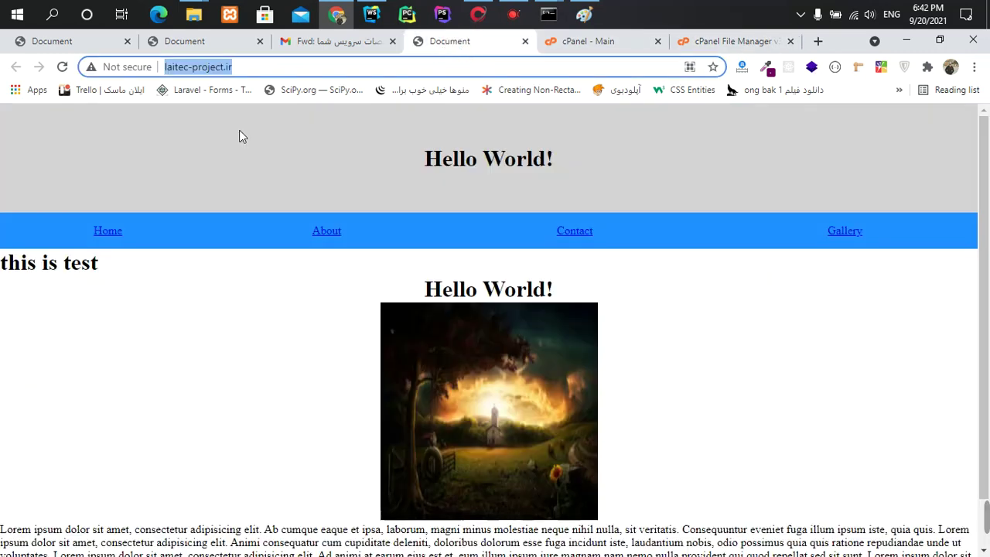
- Reload laitec-project.ir to see the empty 'Index of /' listing, then return to File Manager
left_click(62, 67)
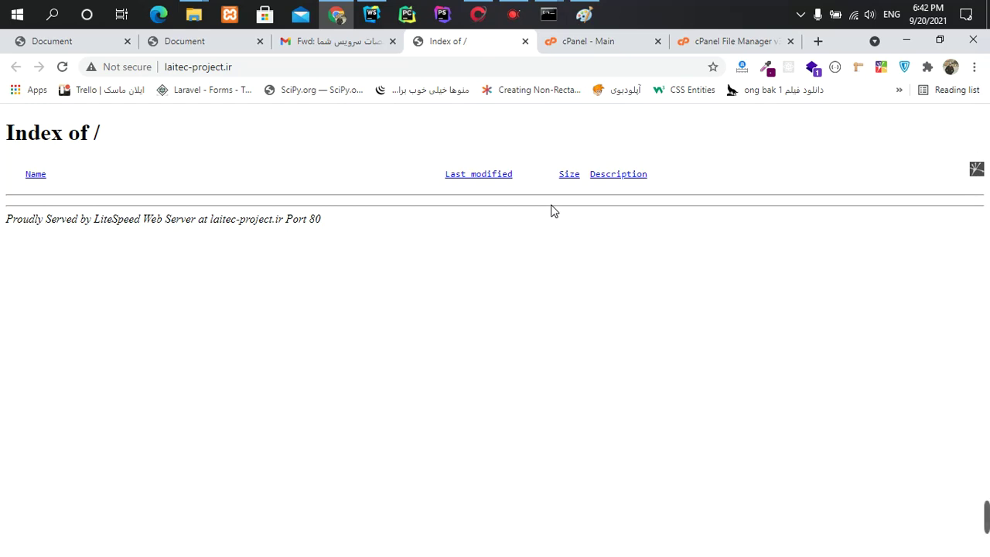
left_click(36, 176)
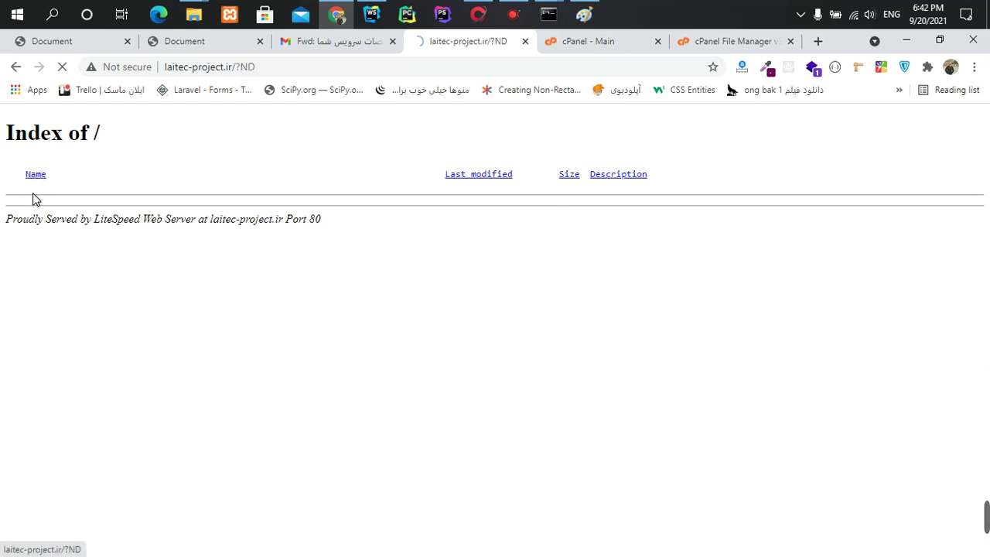
left_click(467, 177)
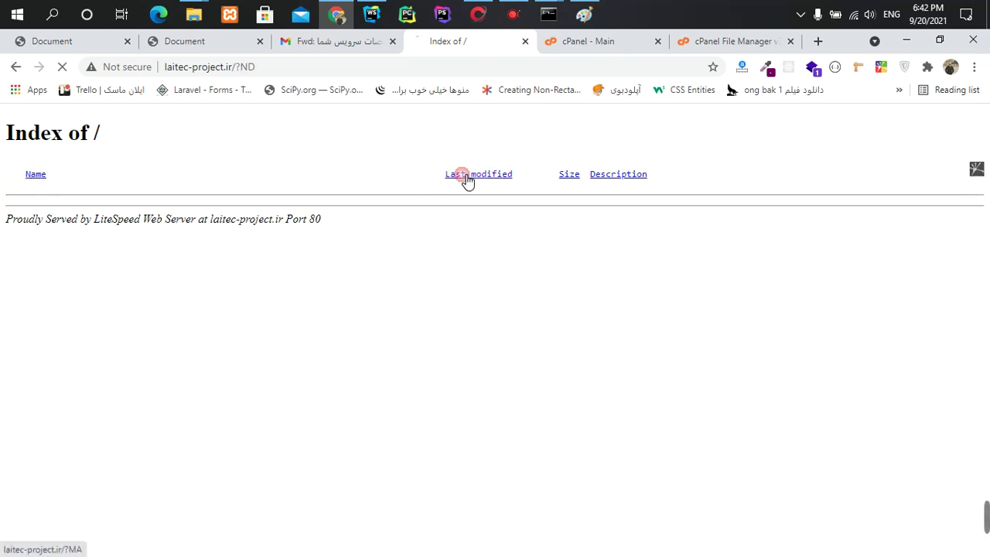
left_click(568, 175)
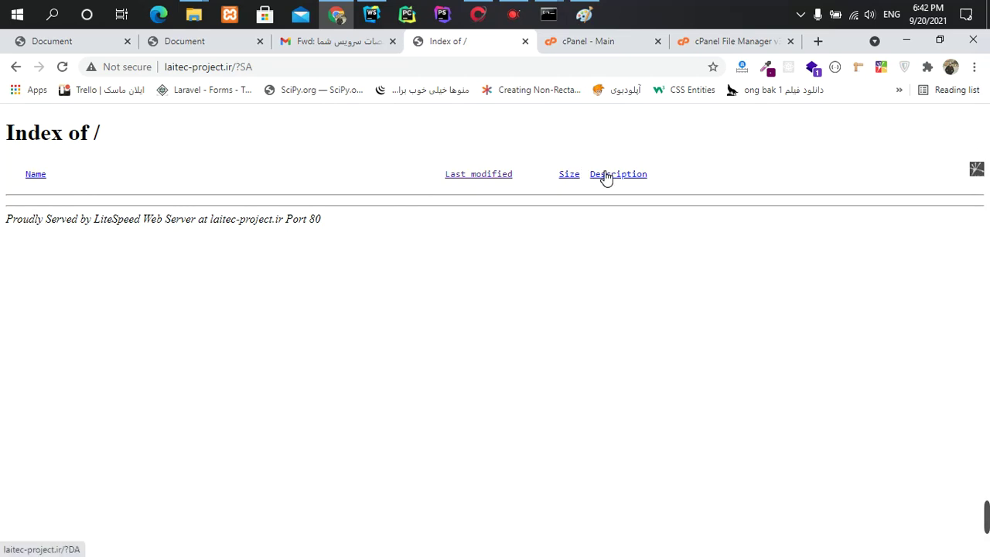
left_click(606, 177)
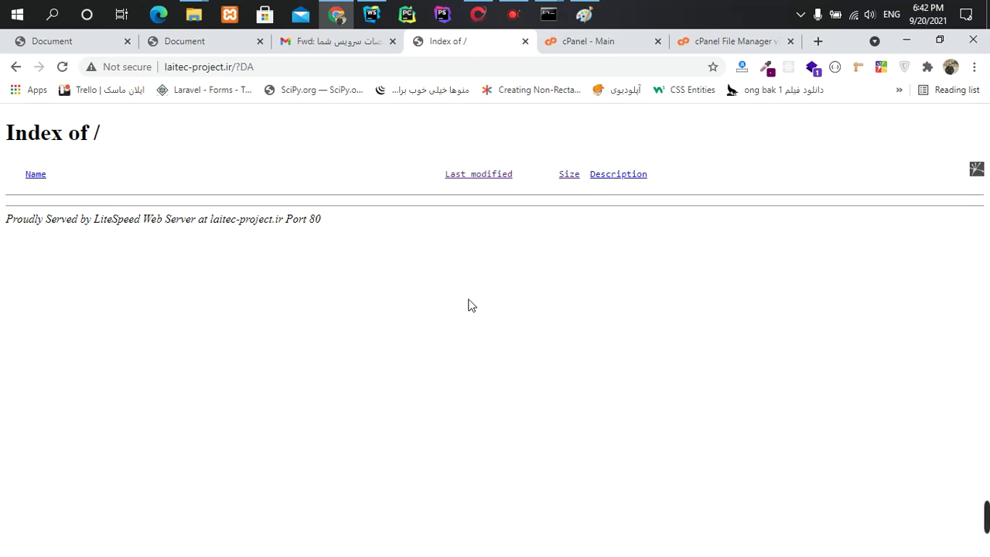
left_click(584, 46)
left_click(677, 47)
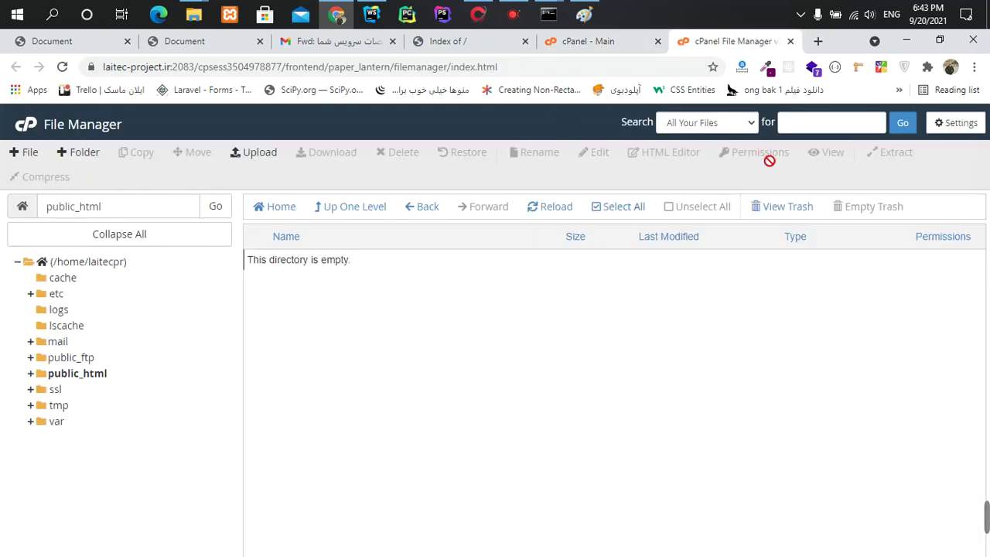
- Clear the desktop and archive the traning folder as traning.zip in ZIP format
left_click(896, 40)
left_click(894, 41)
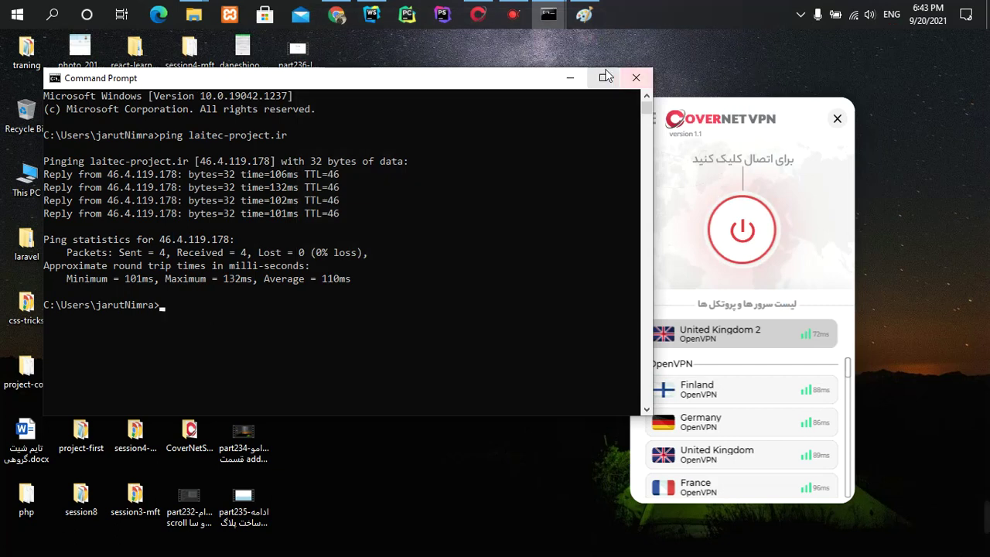
left_click(569, 77)
left_click(837, 118)
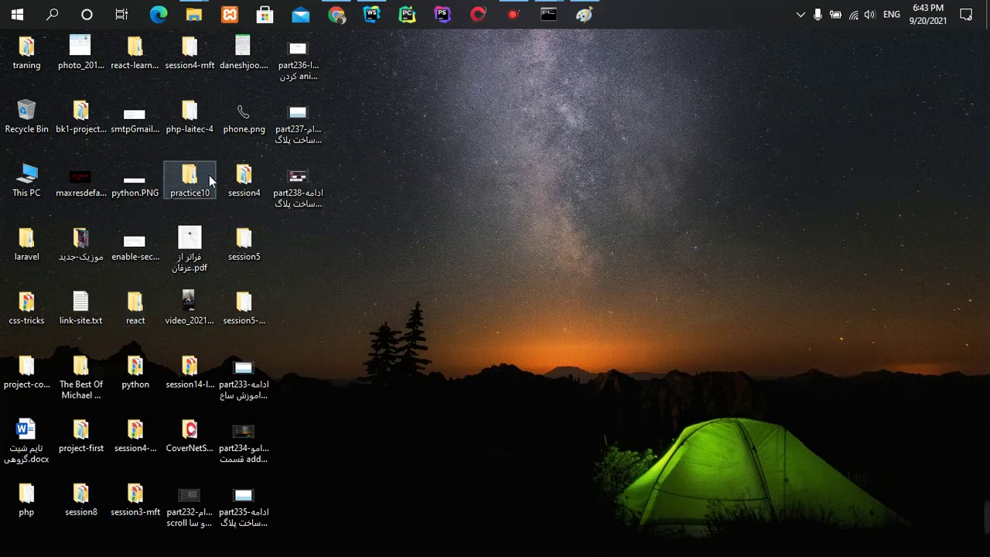
right_click(23, 49)
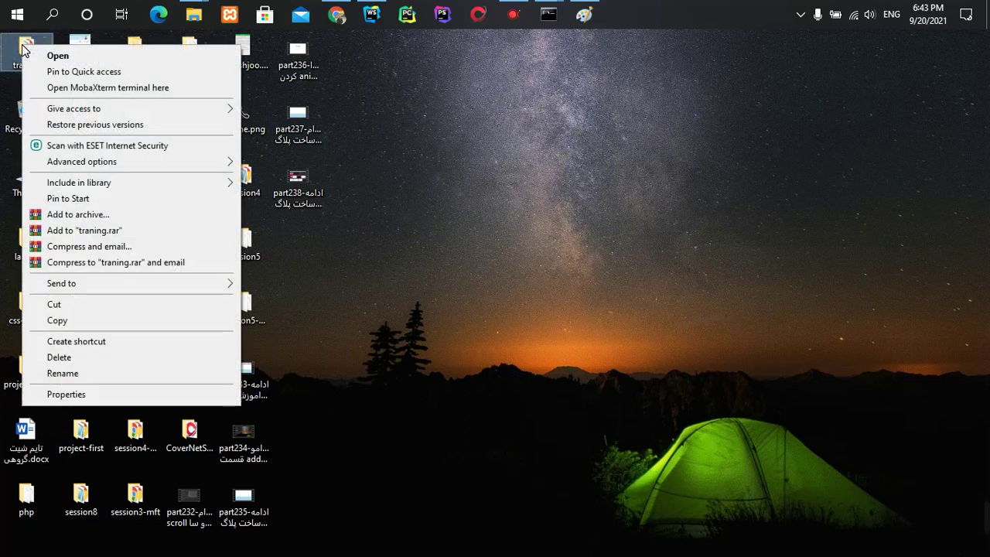
left_click(58, 217)
left_click(440, 281)
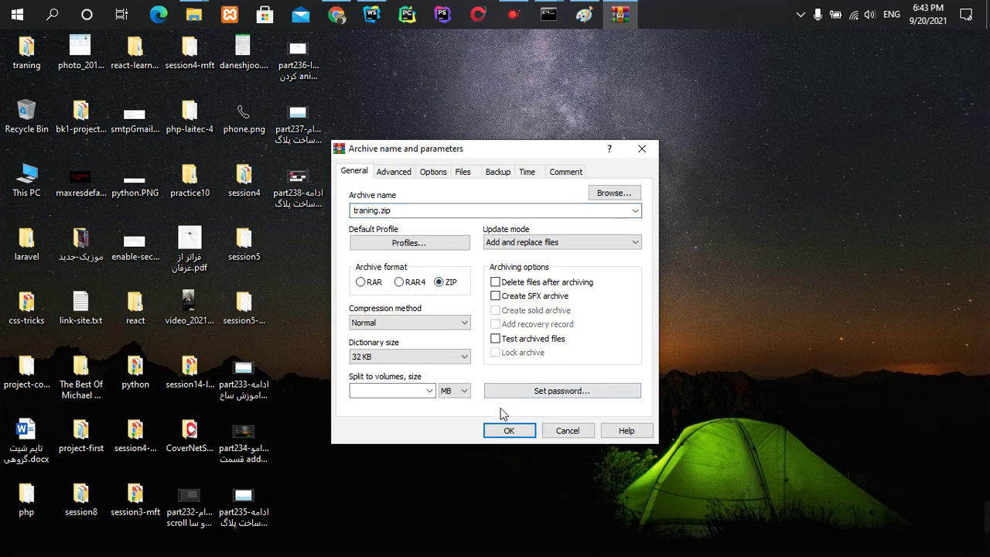
left_click(505, 430)
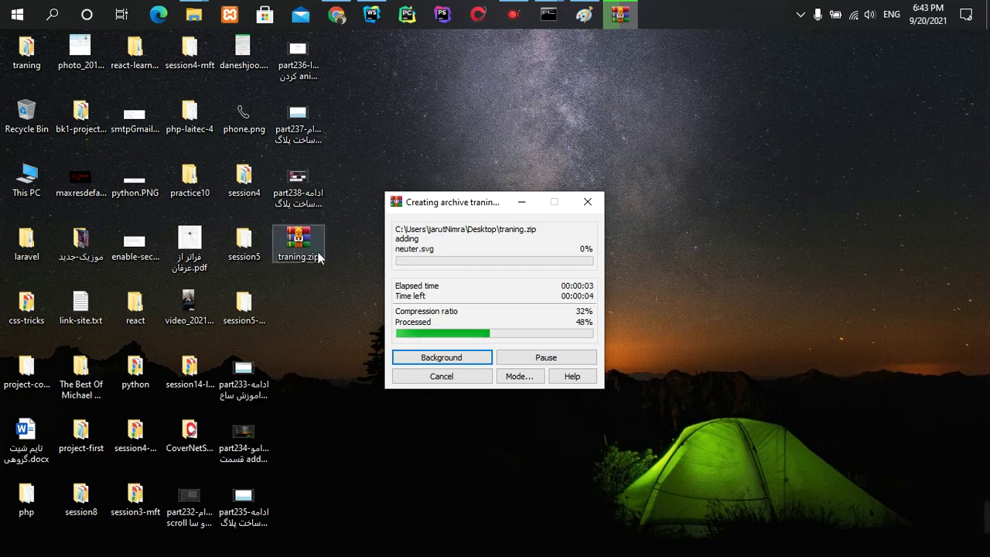
- Check traning.zip's properties, confirming a 12.1 MB ZIP archive
left_click(309, 315)
left_click(301, 247)
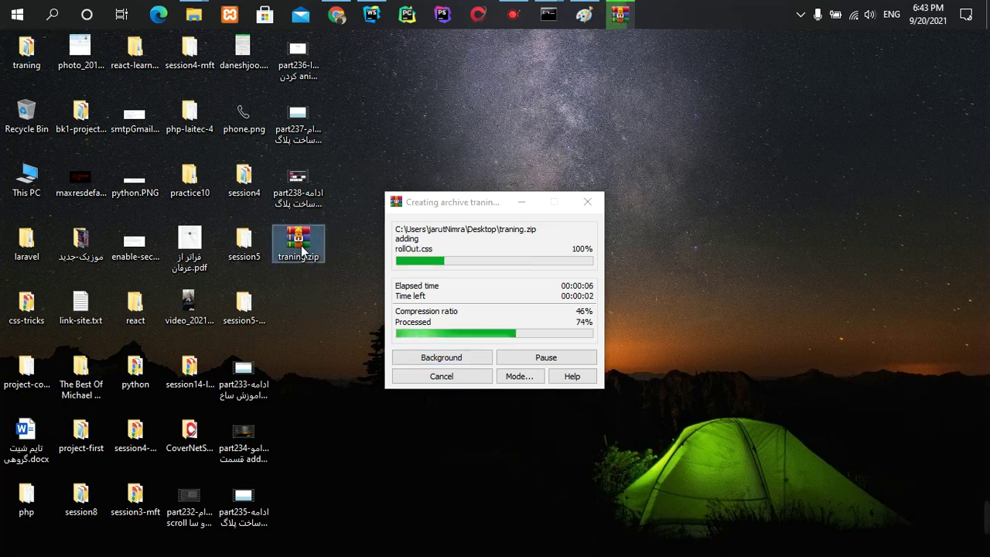
left_click(300, 288)
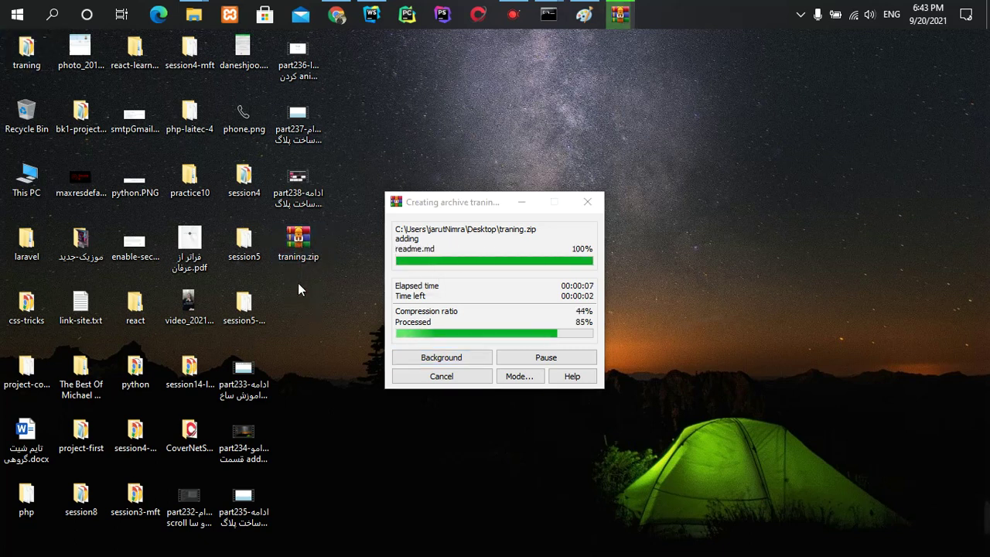
left_click(297, 241)
key("alt+Return")
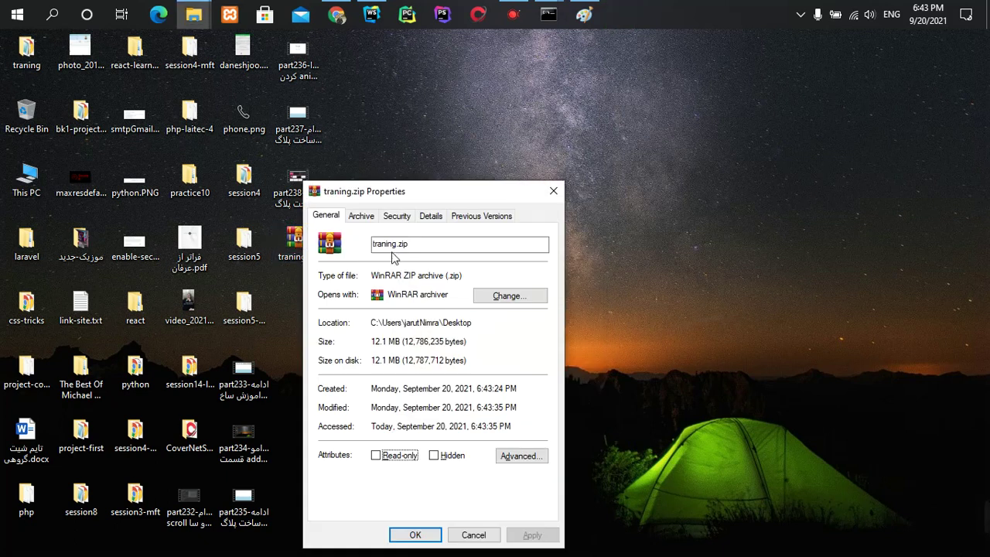
left_click(555, 194)
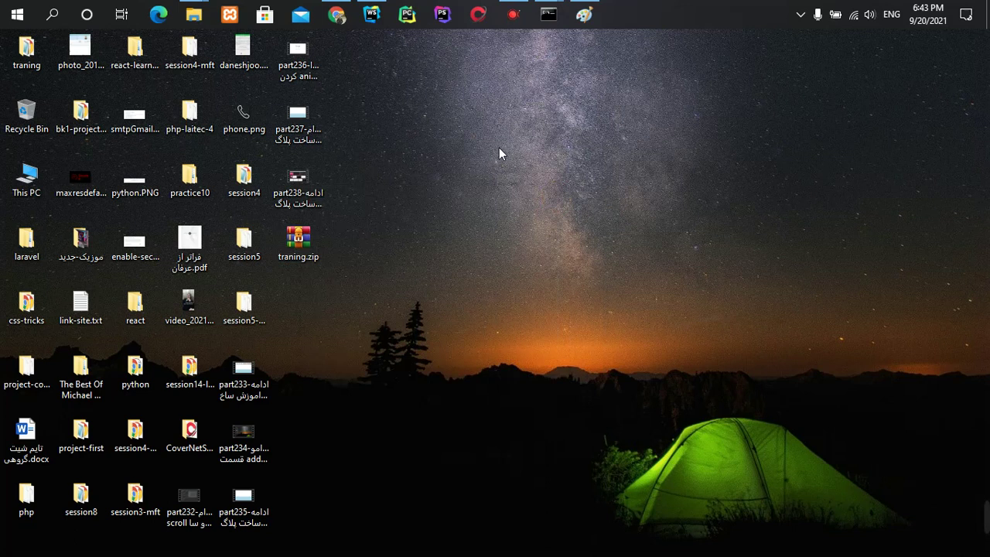
- Upload traning.zip (12.19 MB) from the desktop to /home/laitecpr/public_html
left_click(336, 14)
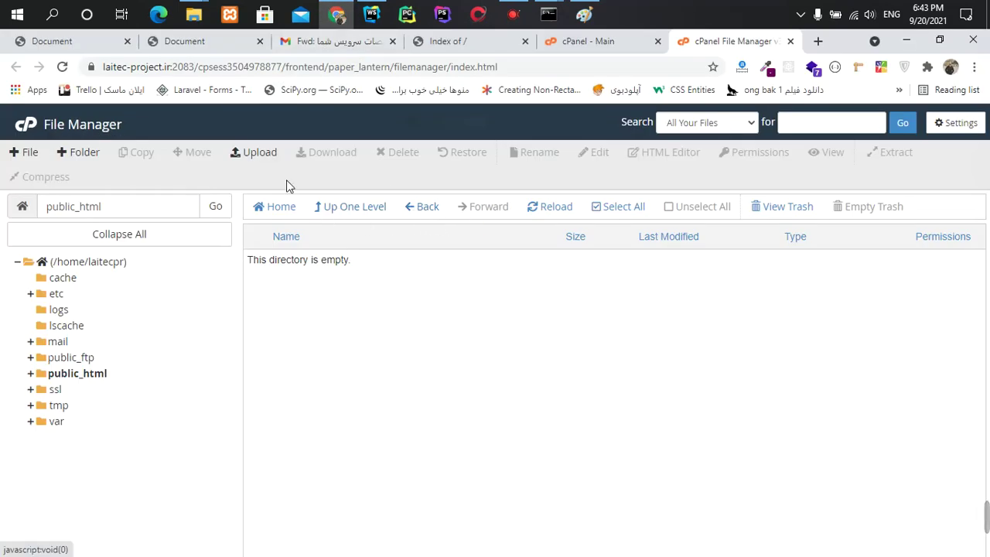
left_click(260, 155)
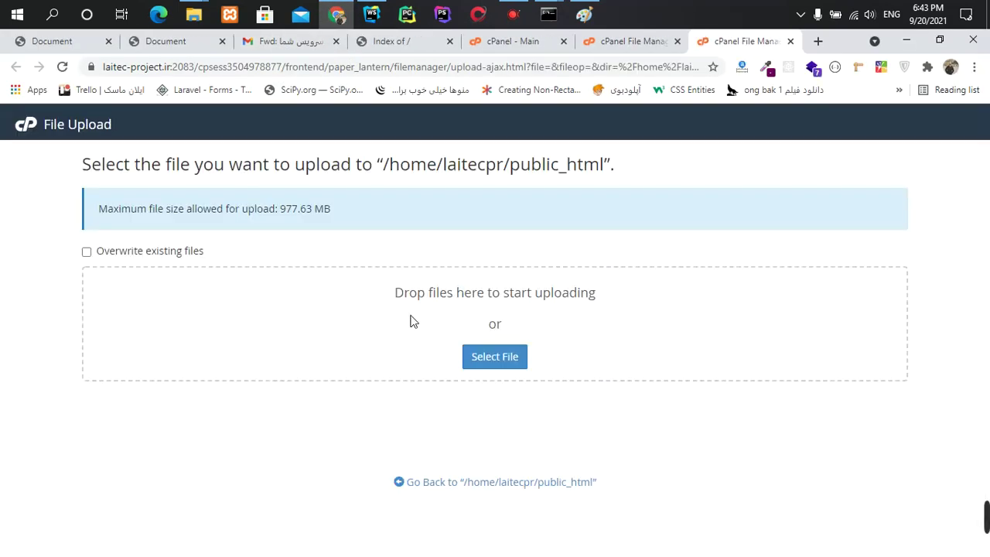
left_click(495, 356)
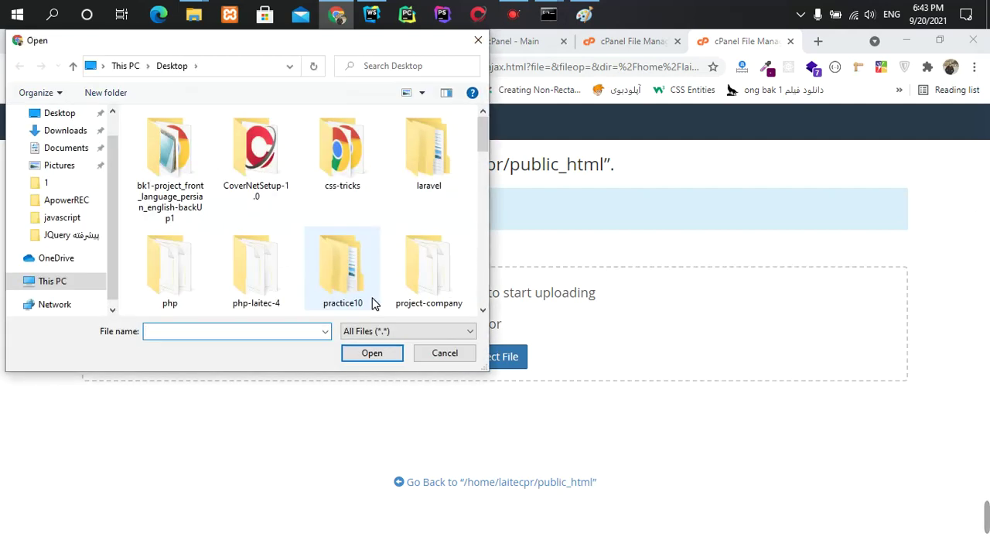
scroll(313, 250, "down", 5)
scroll(313, 250, "down", 5)
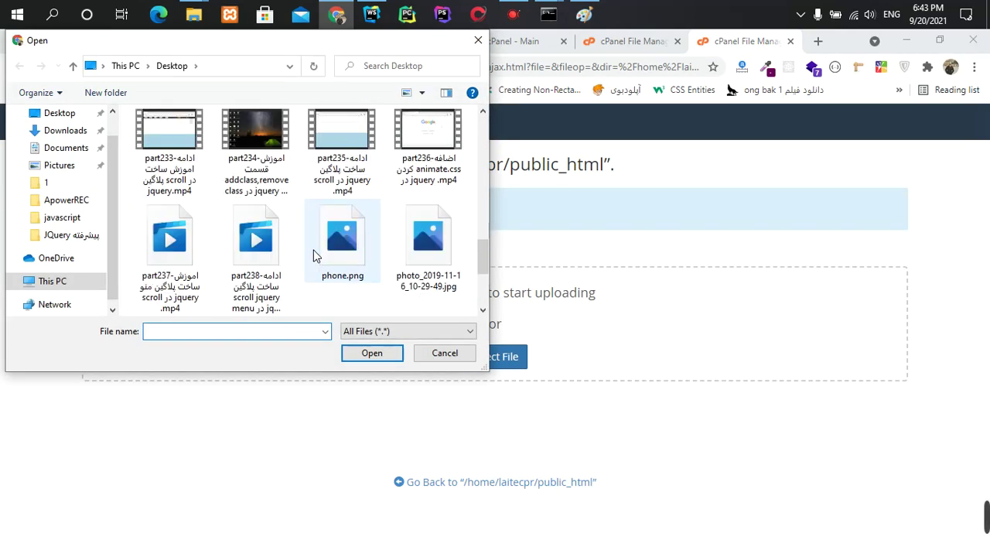
scroll(313, 250, "down", 5)
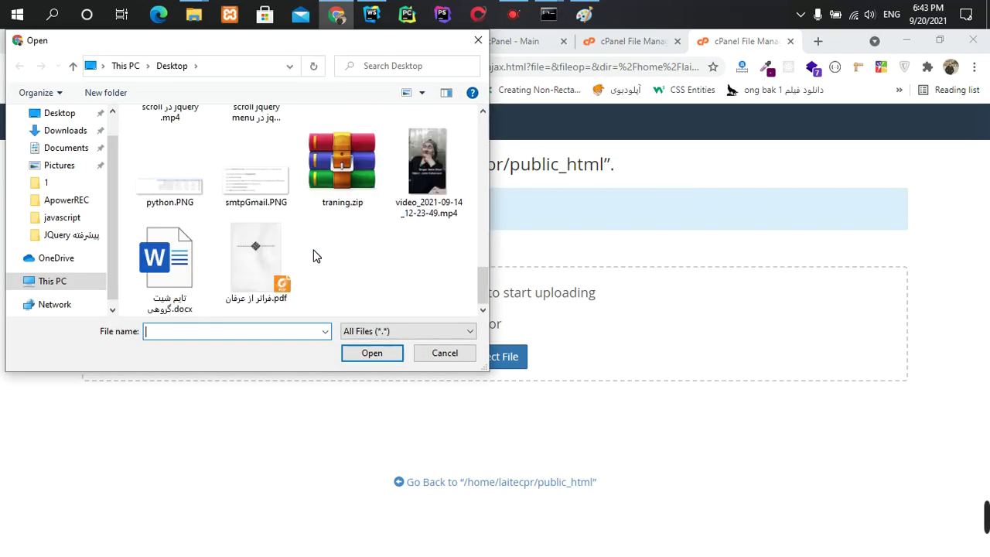
double_click(337, 202)
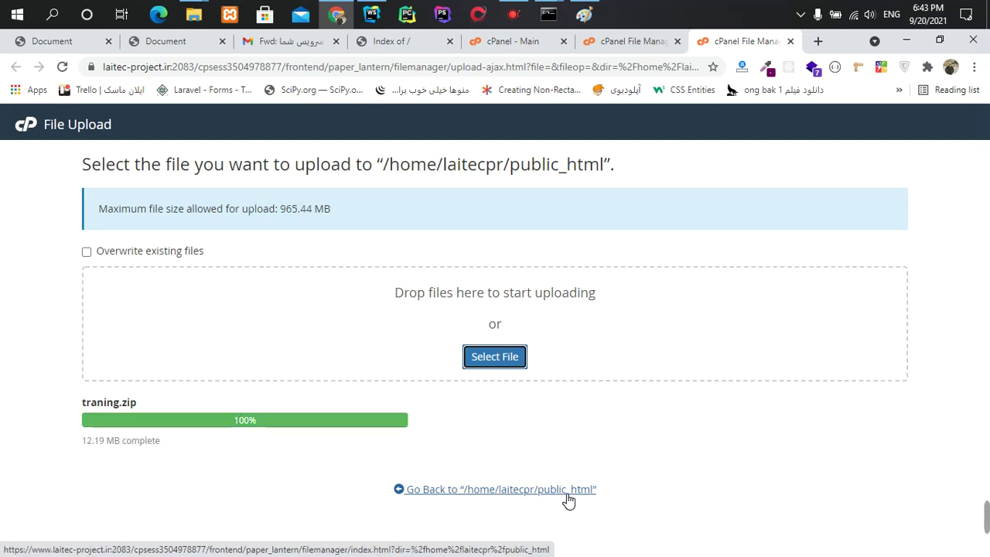
- Extract the uploaded traning.zip into /public_html from its right-click menu
left_click(444, 488)
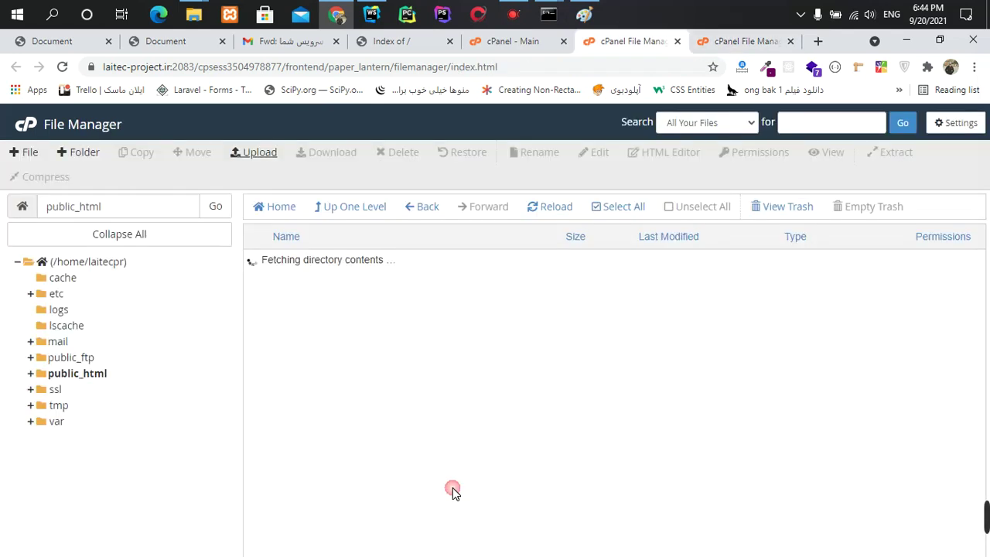
left_click(252, 263)
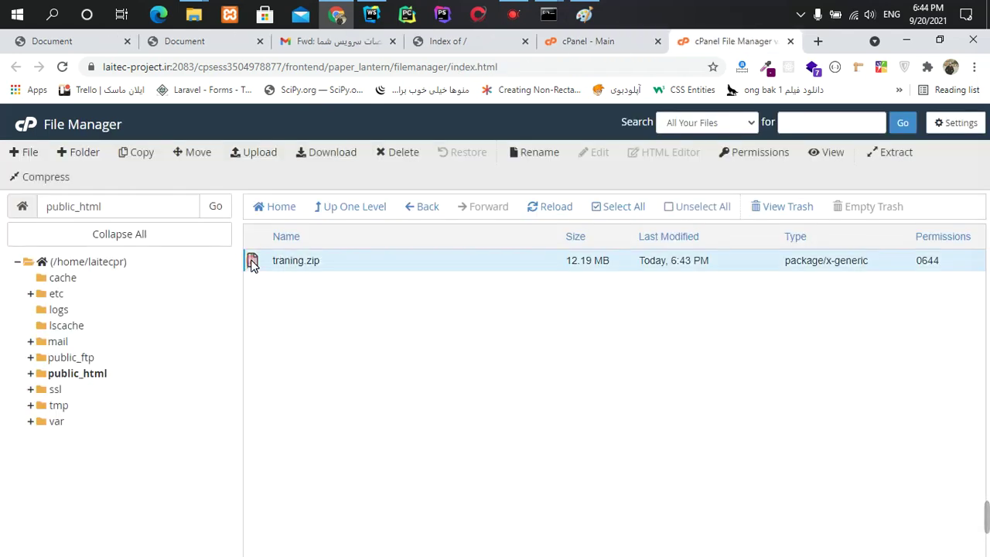
right_click(252, 263)
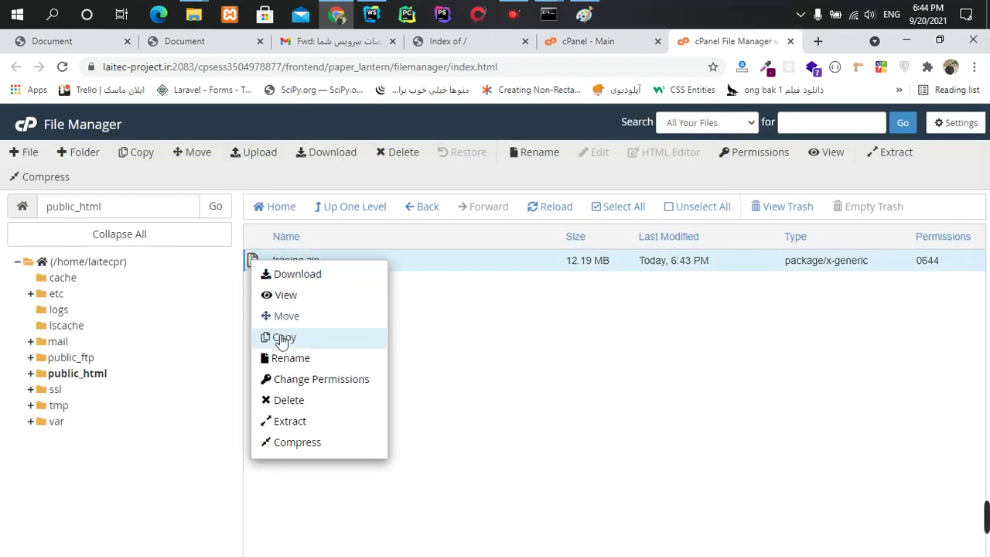
left_click(289, 422)
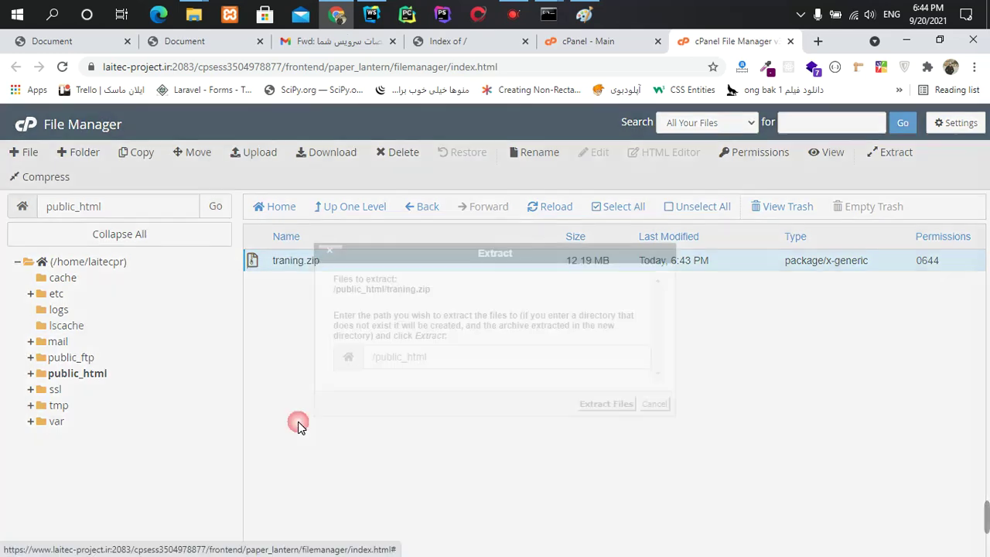
left_click(594, 405)
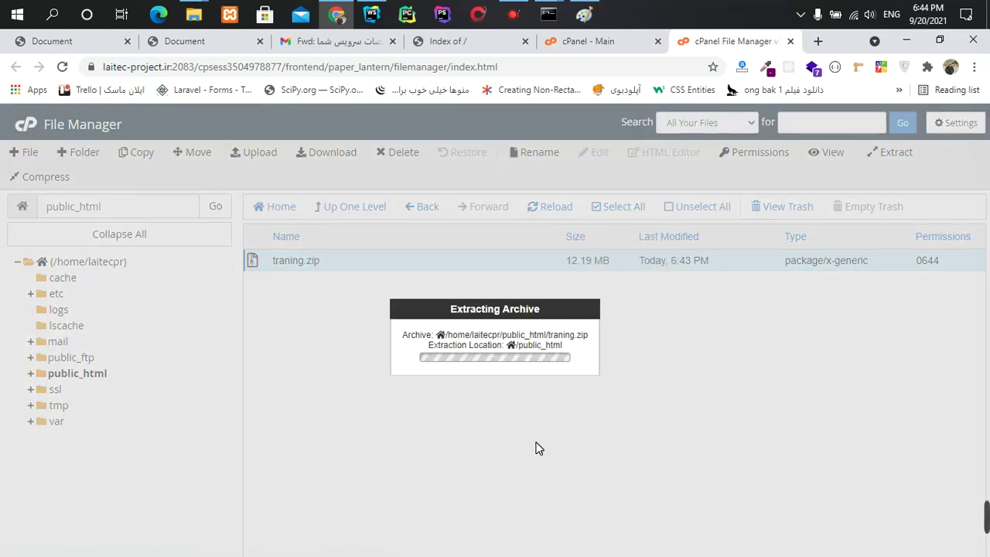
- Close the extraction results and open laitec-project.ir/traning/ from the refreshed listing
left_click(729, 479)
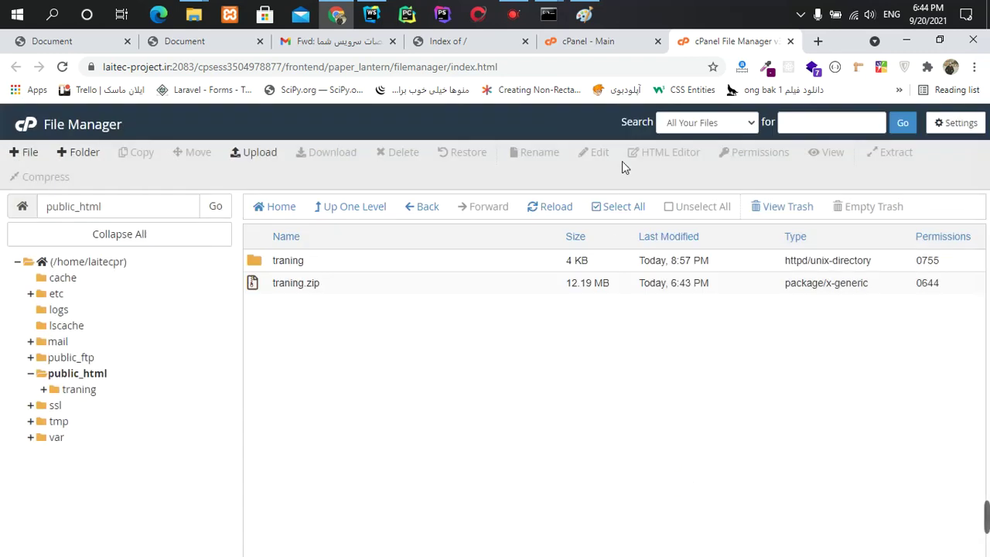
left_click(461, 46)
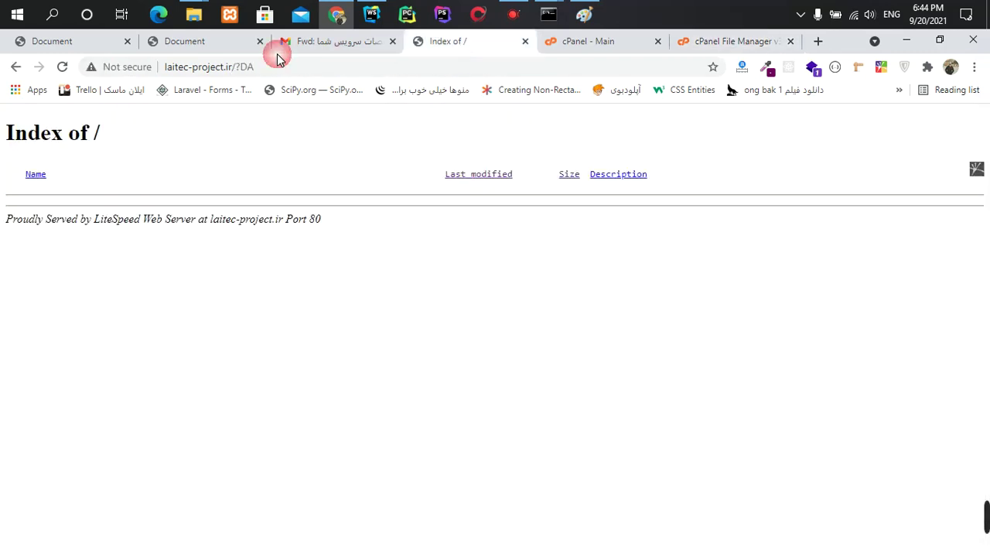
left_click(62, 67)
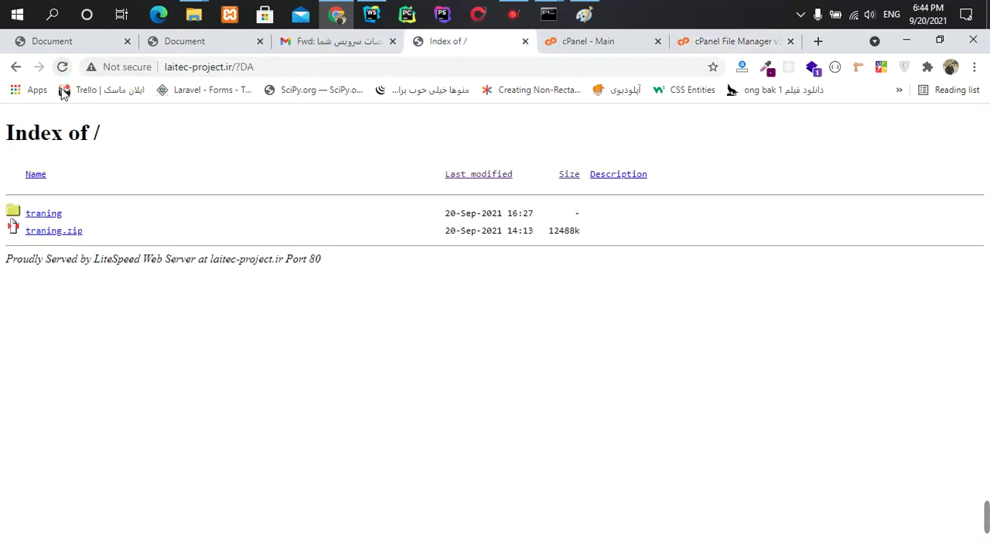
left_click(57, 218)
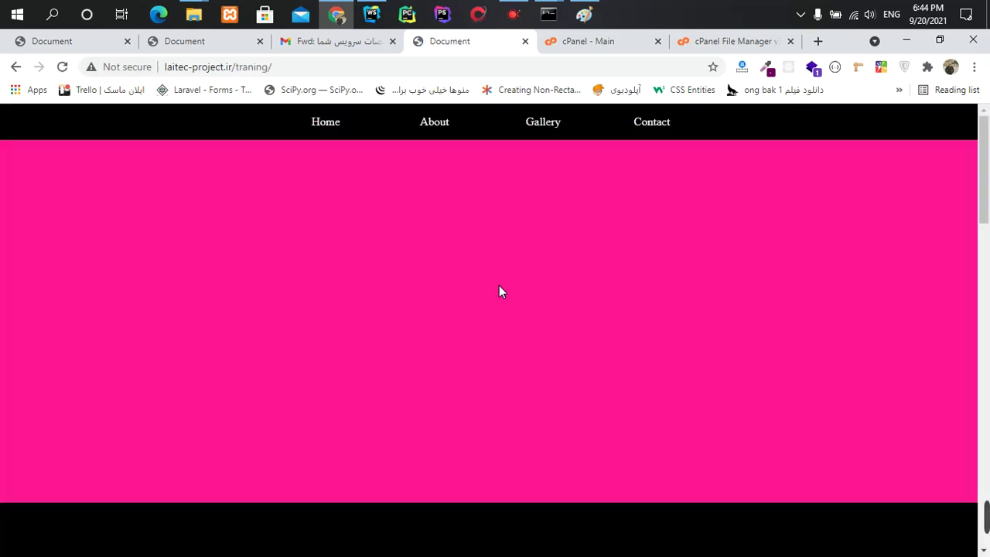
- Test the page's Gallery, Contact and Home navigation links
left_click(430, 130)
left_click(551, 131)
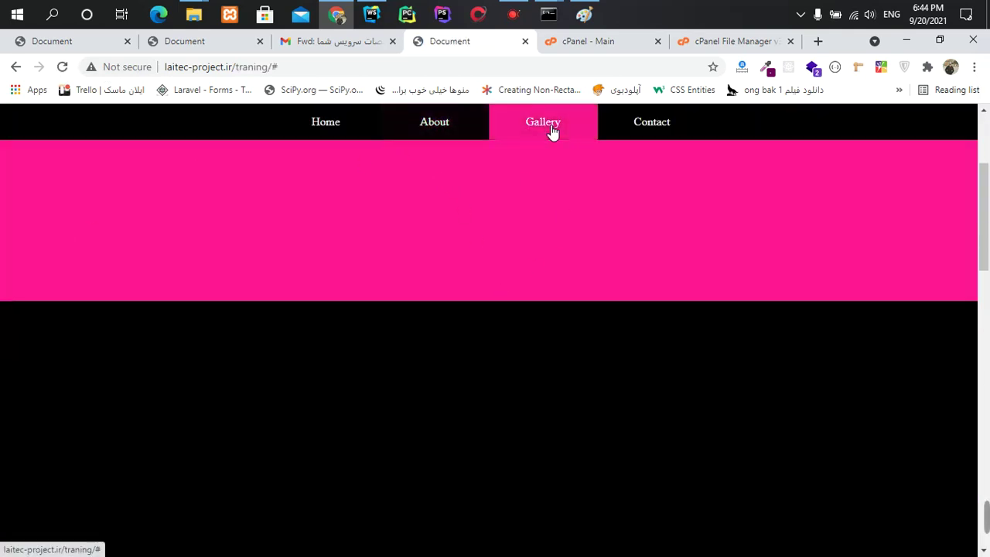
left_click(651, 128)
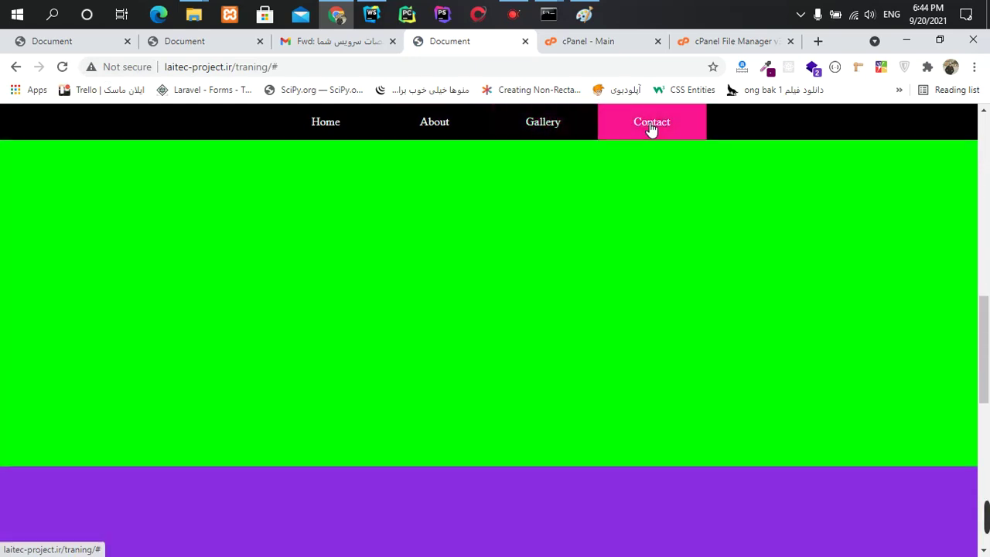
left_click(343, 129)
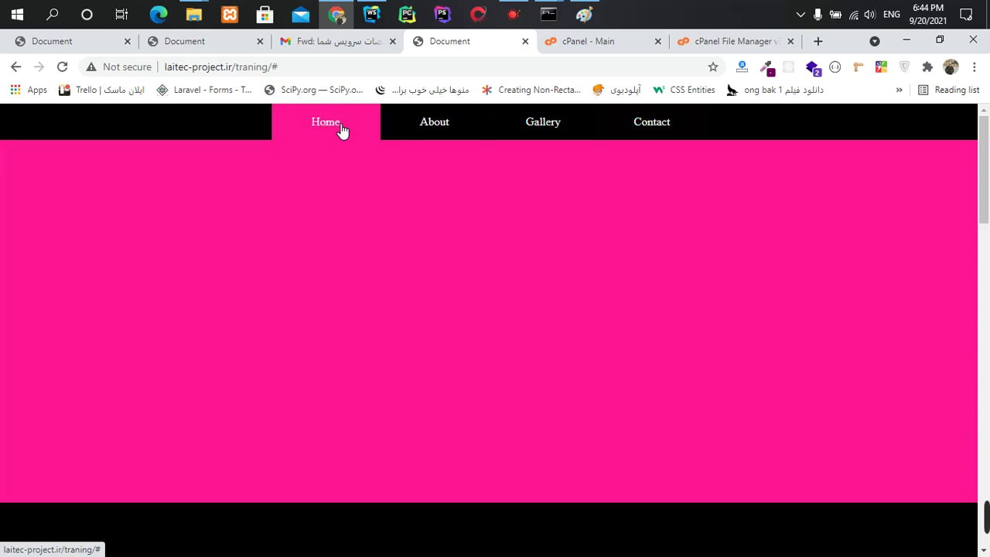
- Remove '/traning/#' from the address to view the domain root listing, then return to cPanel
left_click(591, 41)
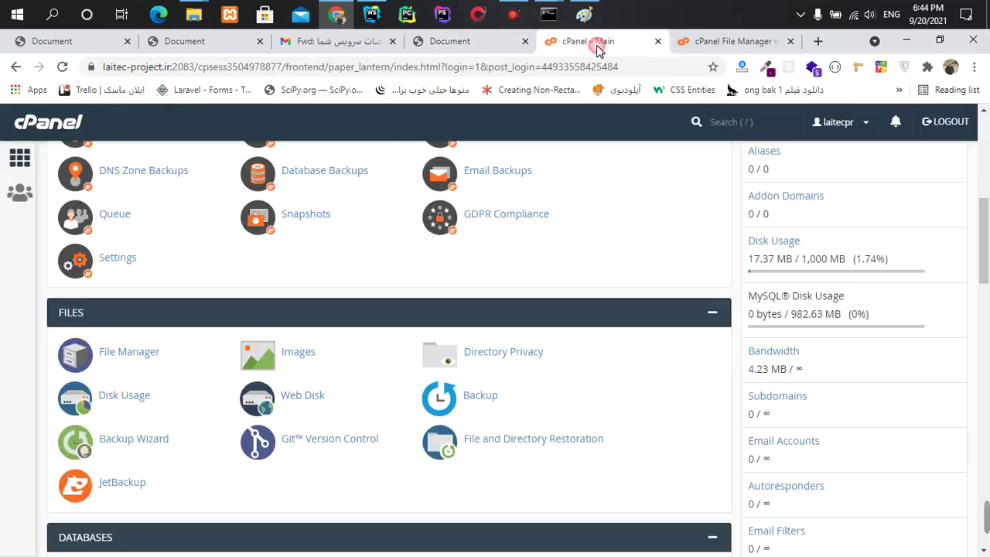
left_click(691, 45)
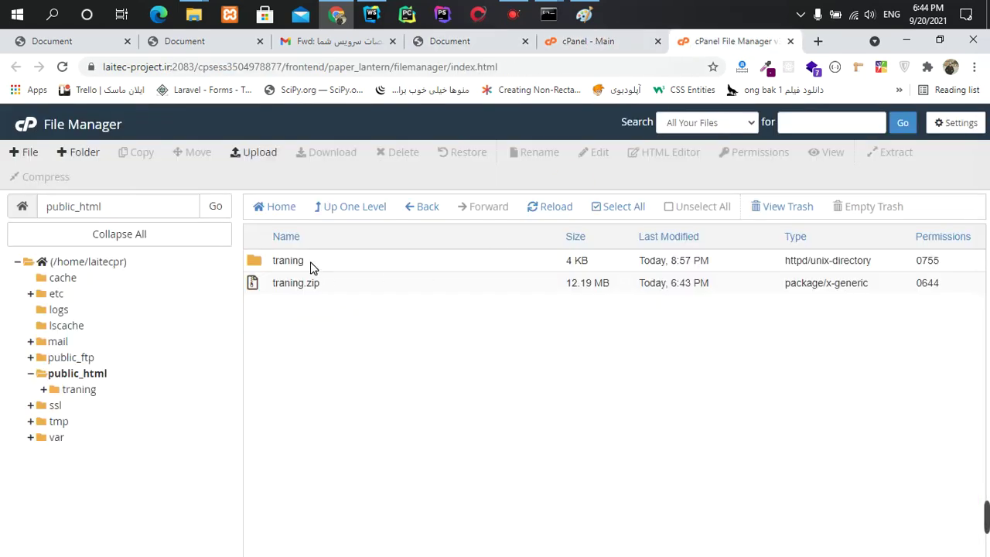
left_click(447, 42)
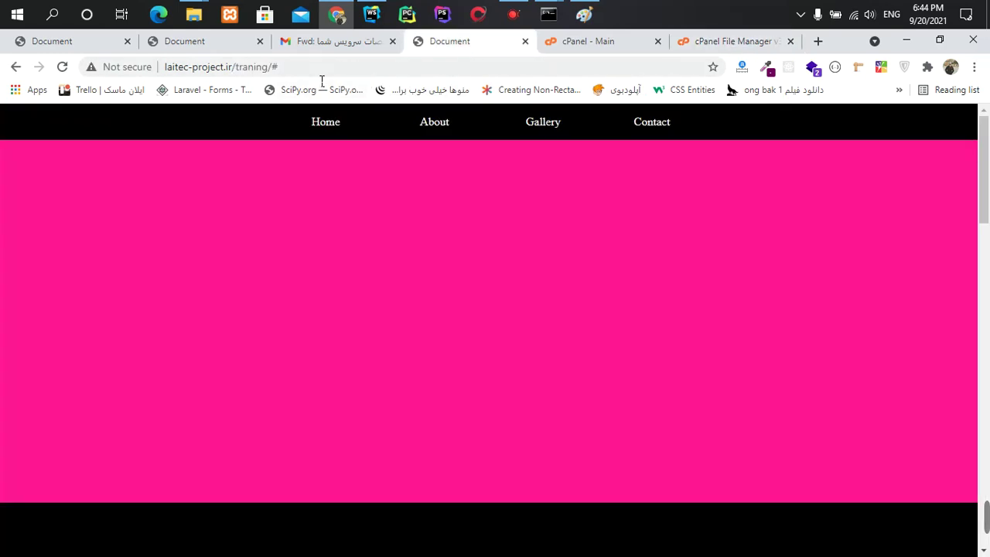
left_click_drag(280, 68, 238, 75)
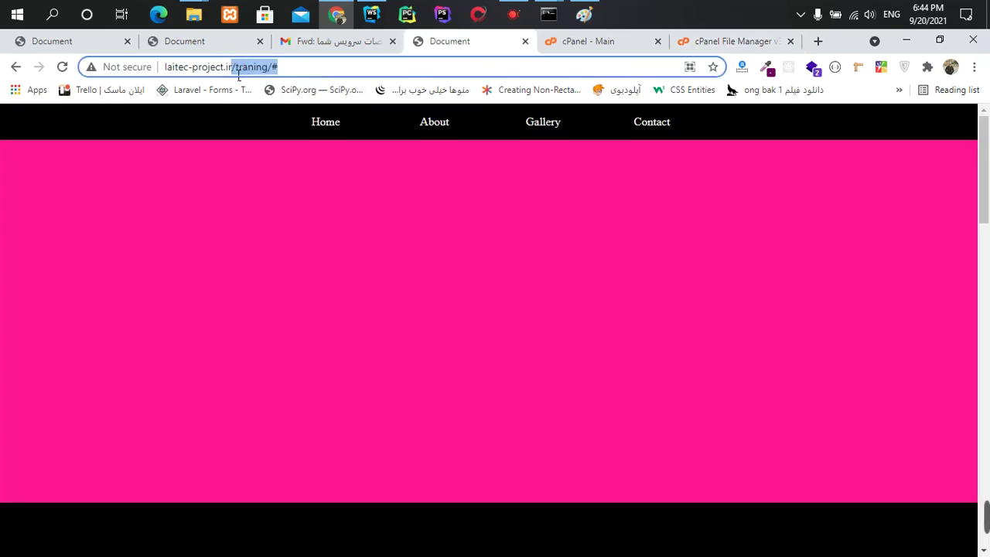
key("BackSpace")
key("Return")
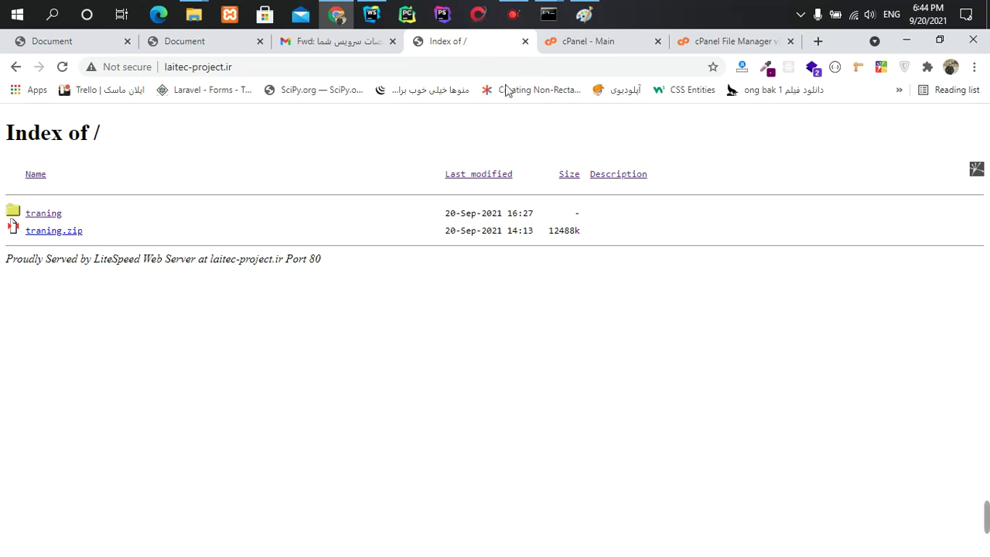
left_click(586, 42)
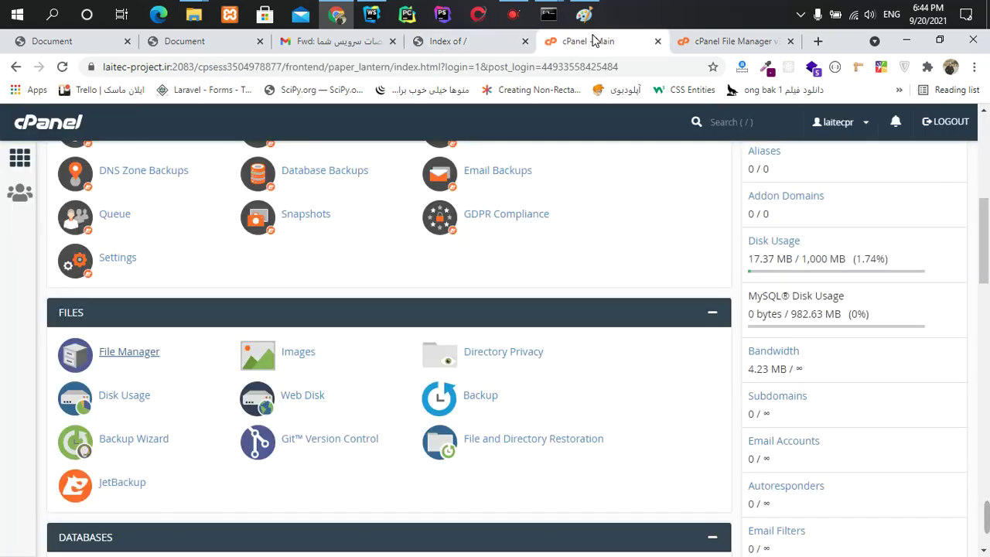
- Check the desktop traning folder's properties (27.1 MB, 3,293 files) and restore Chrome
left_click(906, 40)
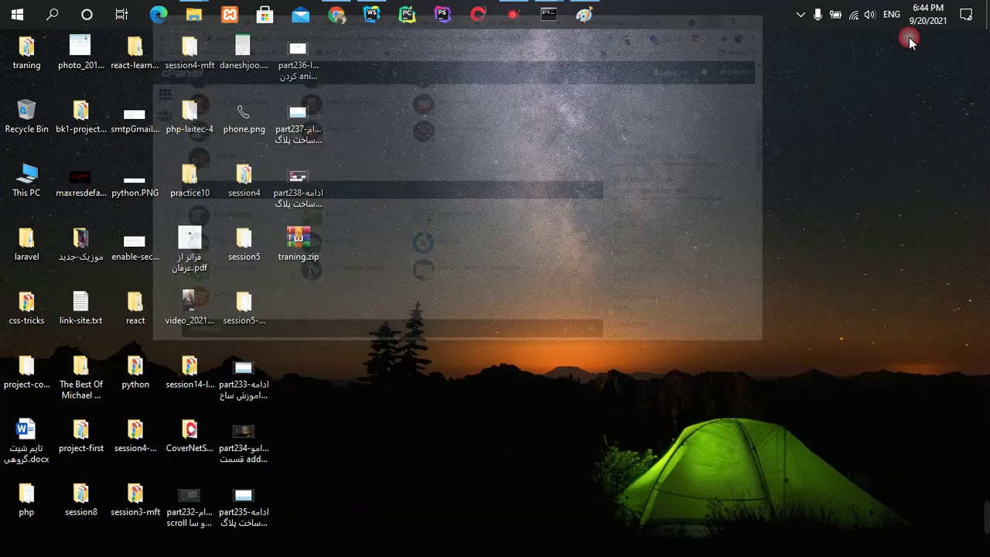
left_click(36, 61)
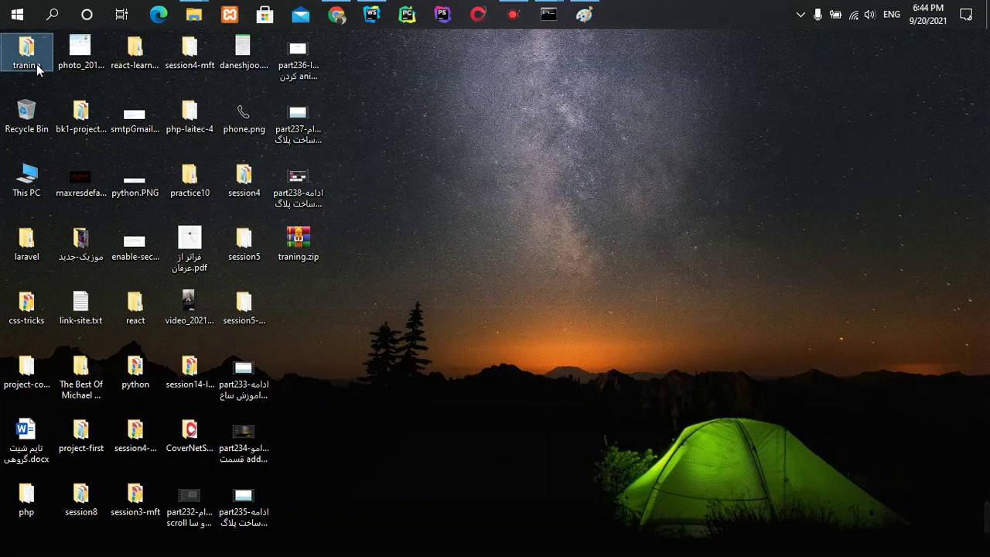
key("alt+Return")
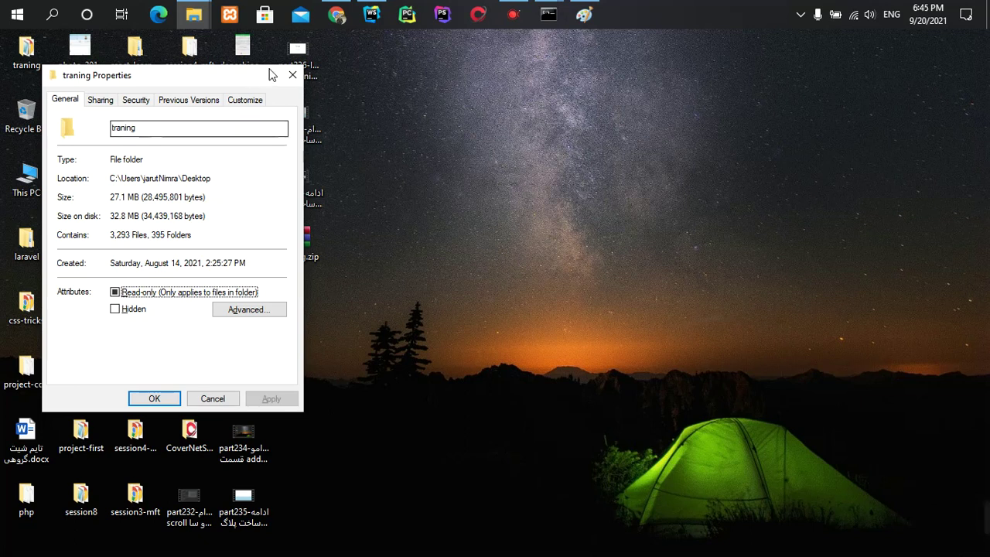
left_click(292, 75)
left_click(336, 14)
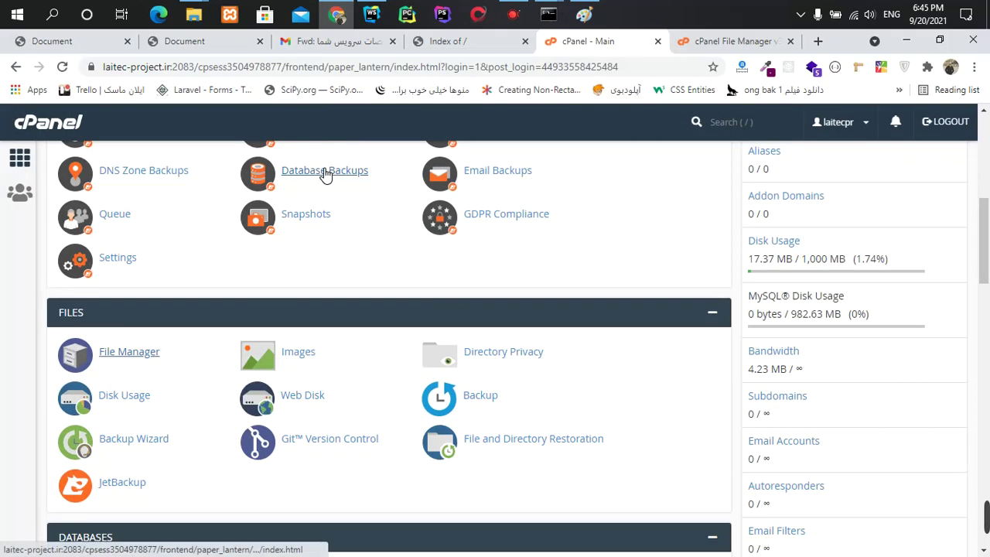
- Move every file and folder in public_html/traning up into /public_html with File Manager
left_click(733, 42)
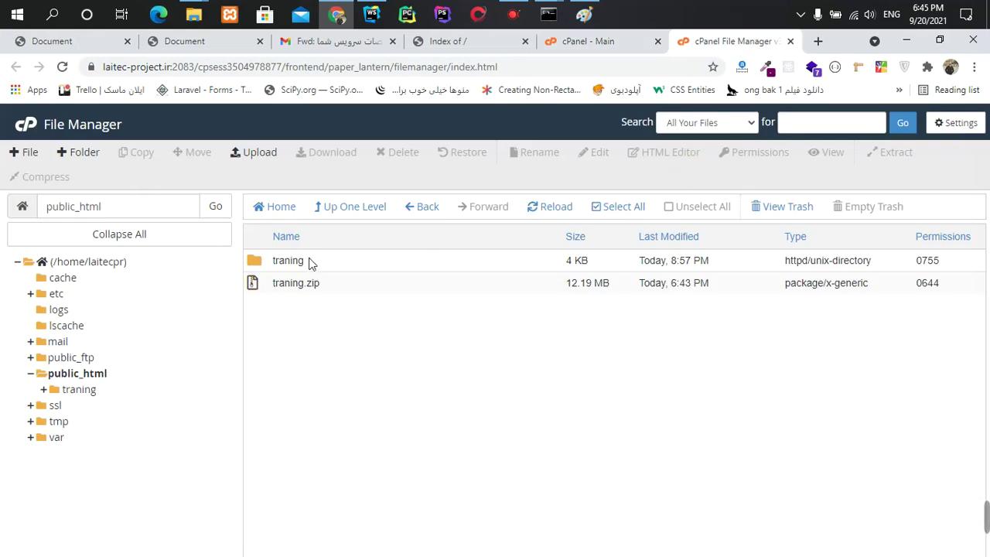
left_click(256, 268)
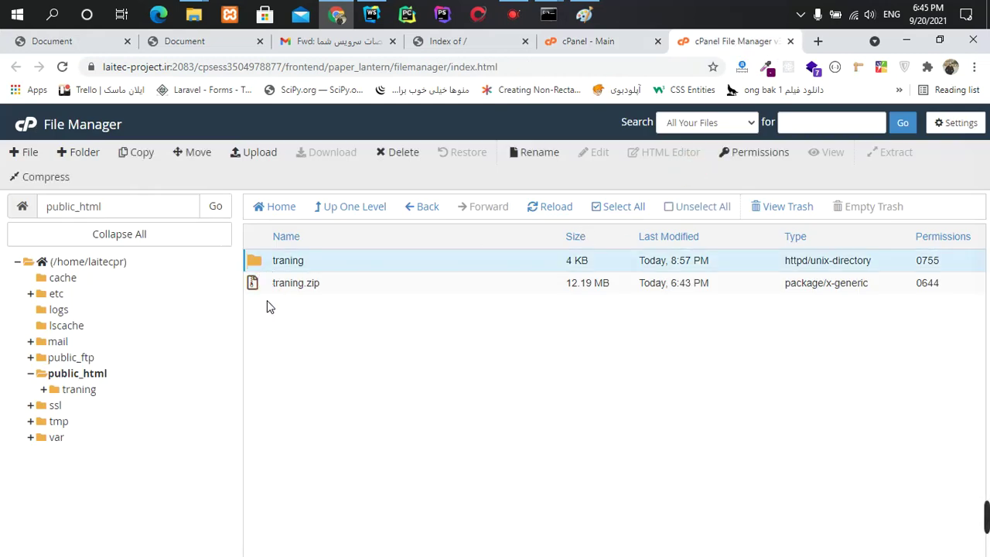
double_click(259, 262)
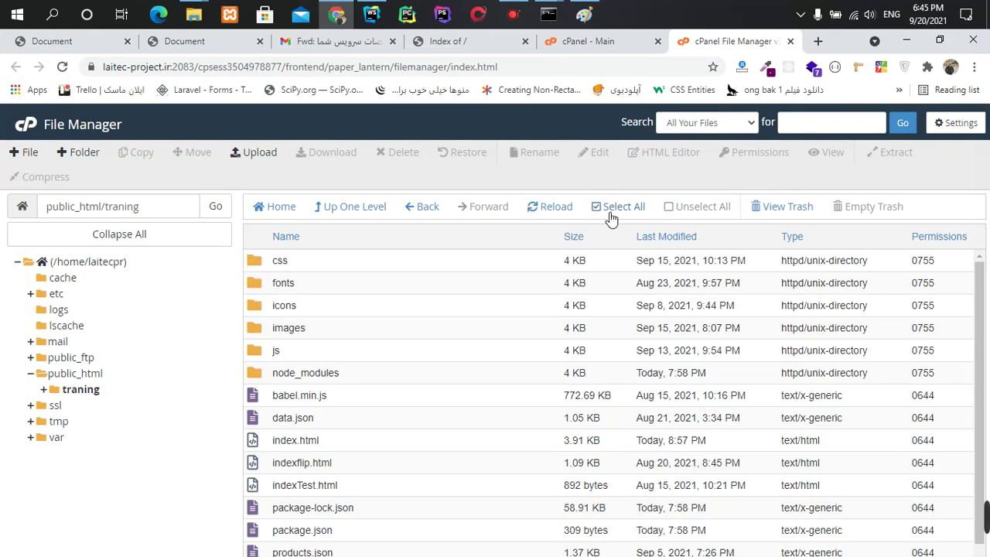
left_click(611, 207)
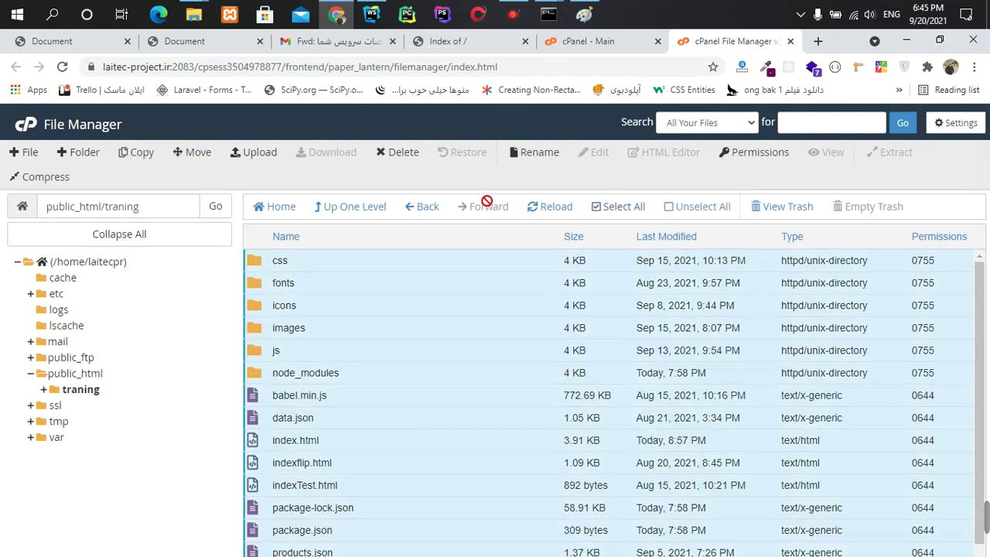
left_click(192, 157)
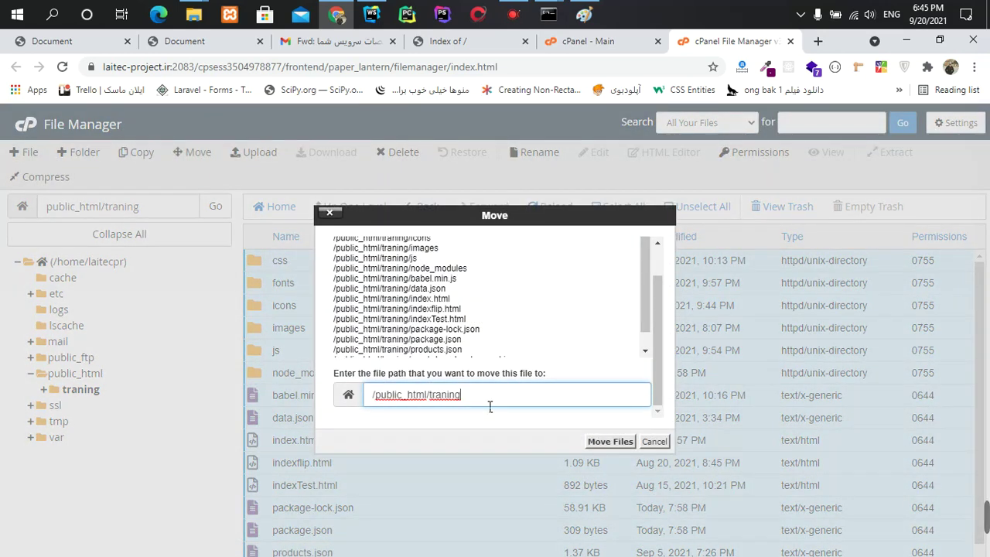
key("BackSpace")
key("BackSpace")
key("BackSpace")
key("BackSpace")
key("BackSpace")
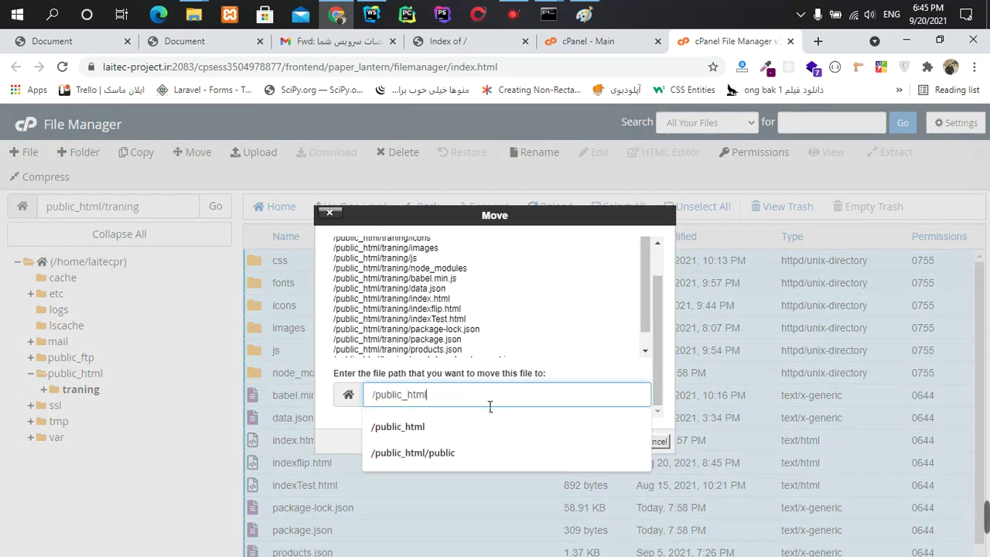
left_click(665, 375)
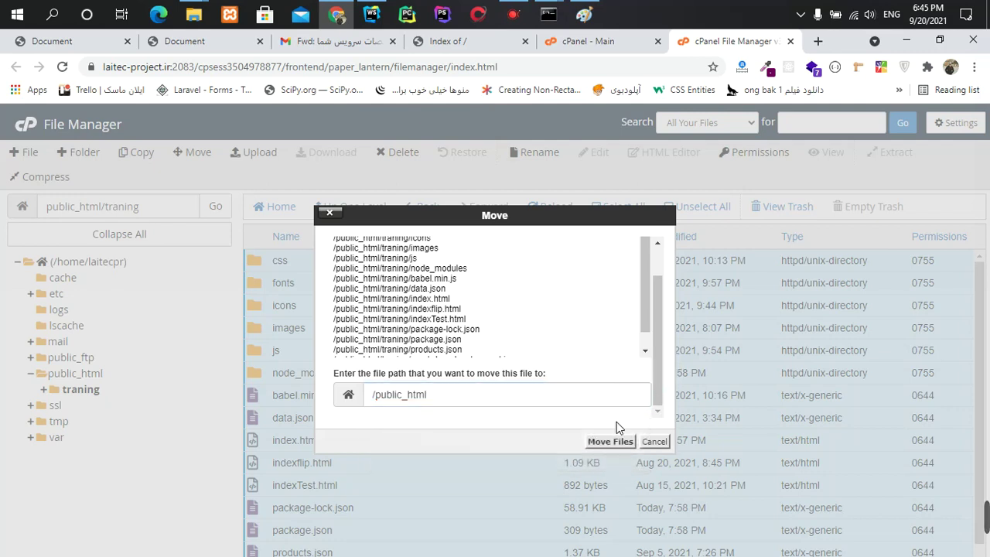
left_click(608, 442)
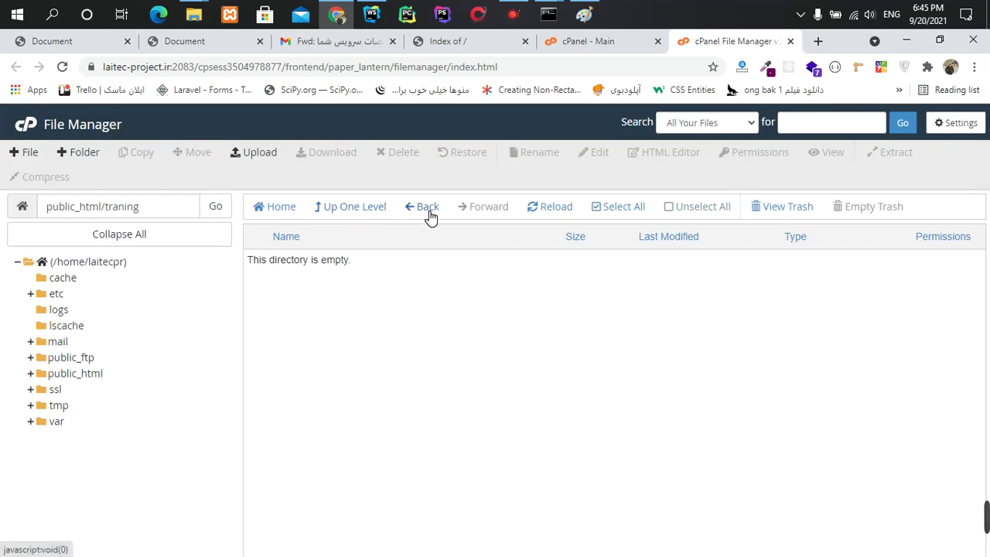
- Send the now-empty traning folder in public_html to the trash
left_click(346, 214)
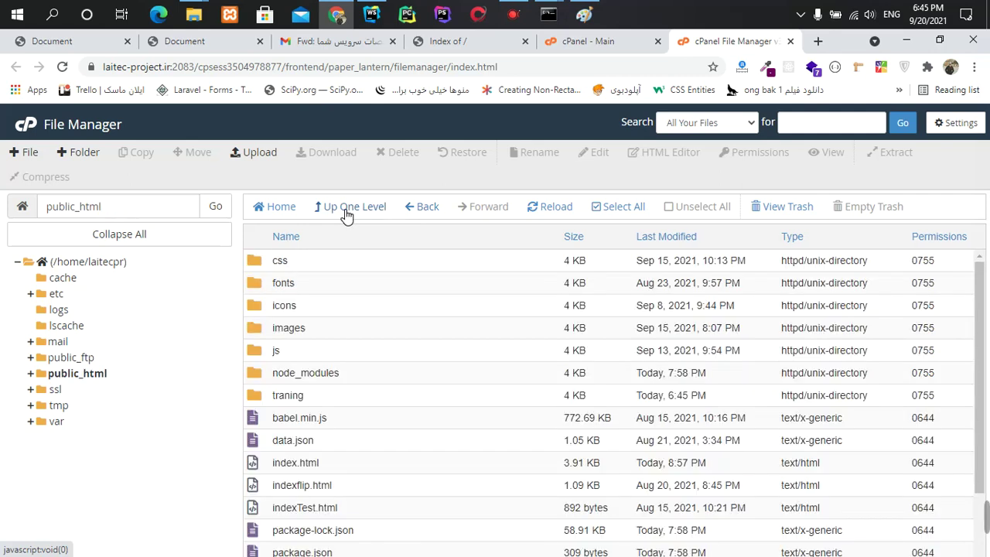
left_click(250, 397)
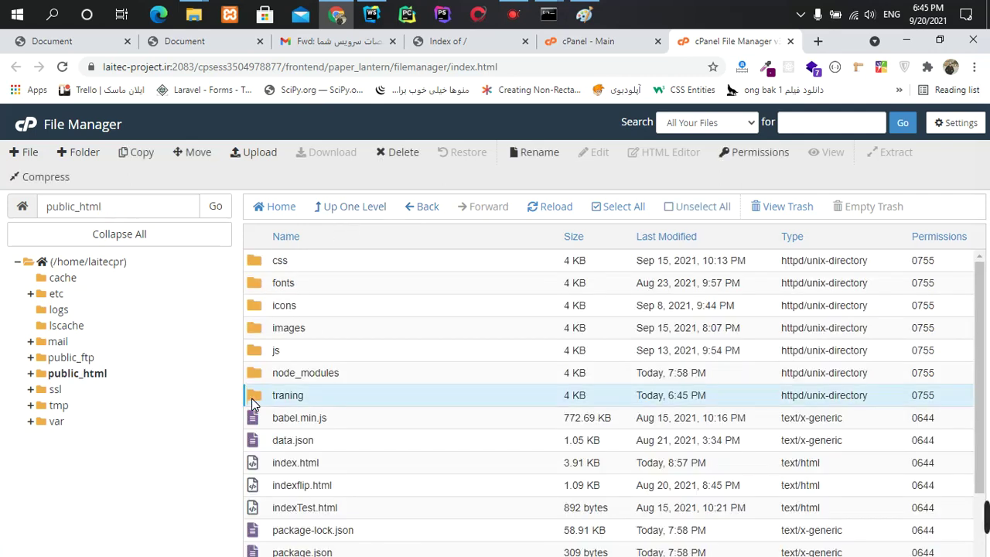
left_click(410, 152)
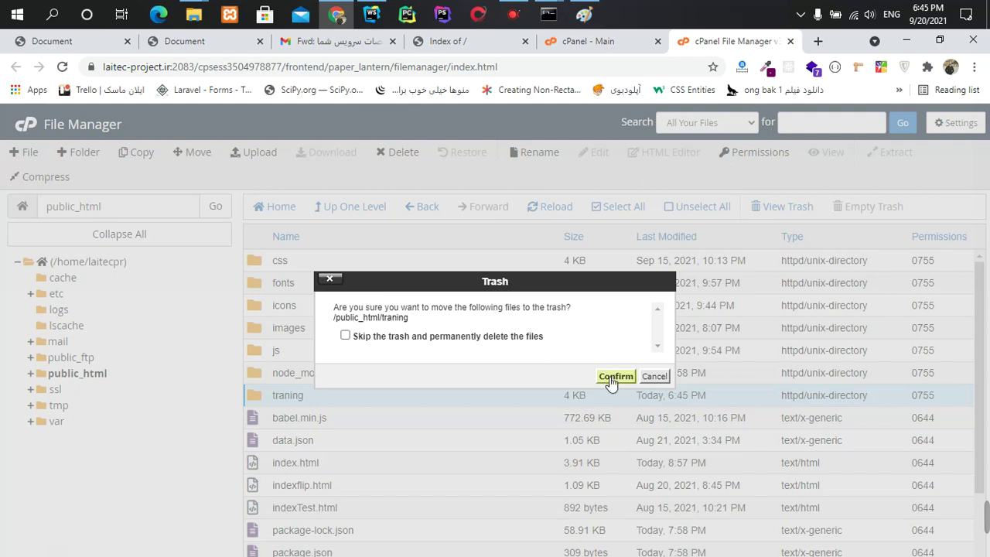
left_click(553, 377)
- Trash traning.zip as well, then return to the domain root tab
scroll(430, 327, "down", 1)
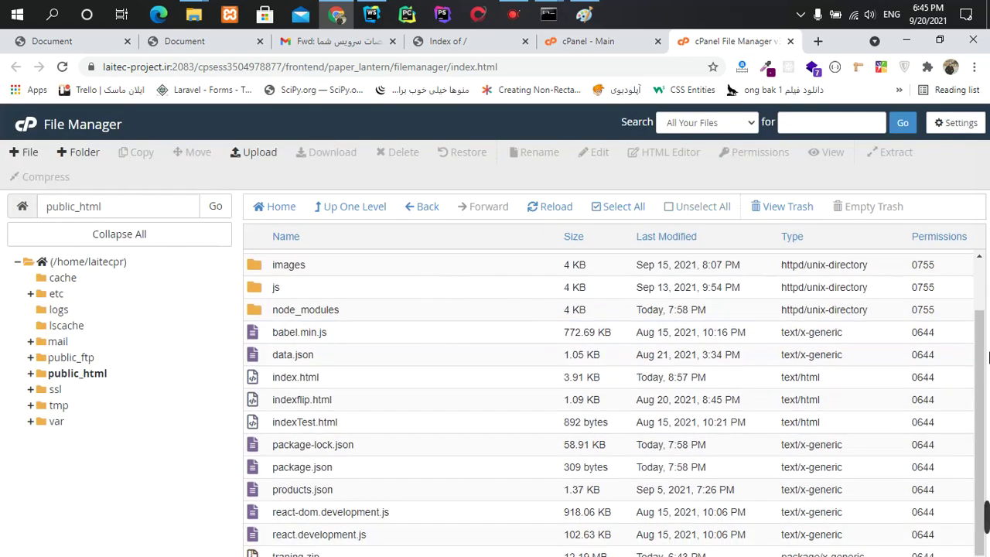
left_click(267, 552)
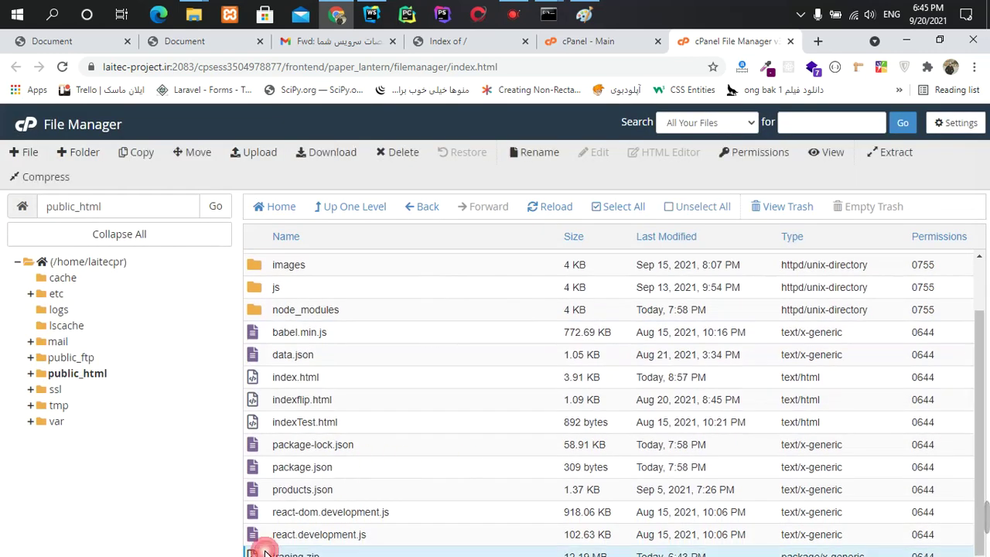
left_click(393, 153)
left_click(615, 377)
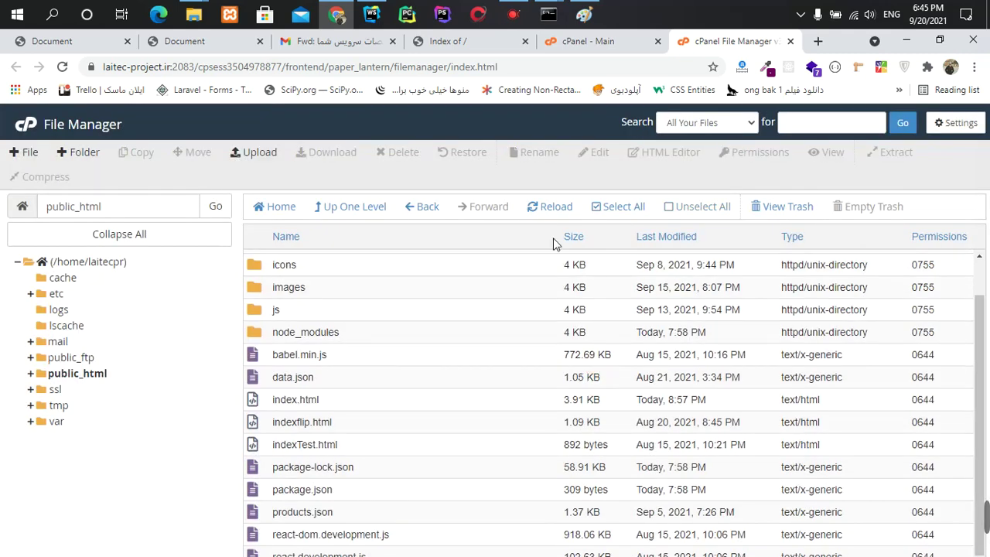
left_click(456, 41)
- Reload the laitec-project.ir root to show the site, then visit its Gallery and Contact sections
left_click(62, 67)
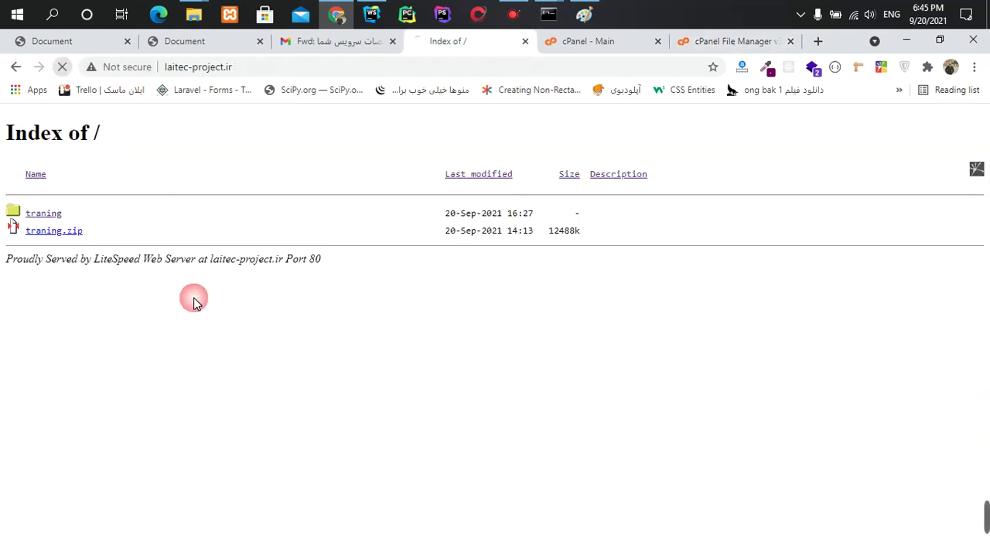
left_click(435, 130)
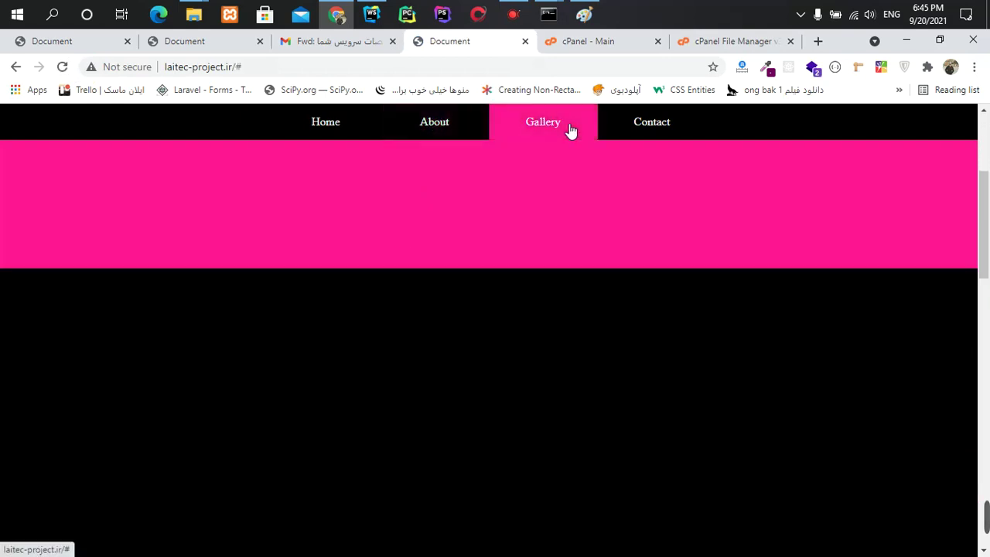
left_click(665, 127)
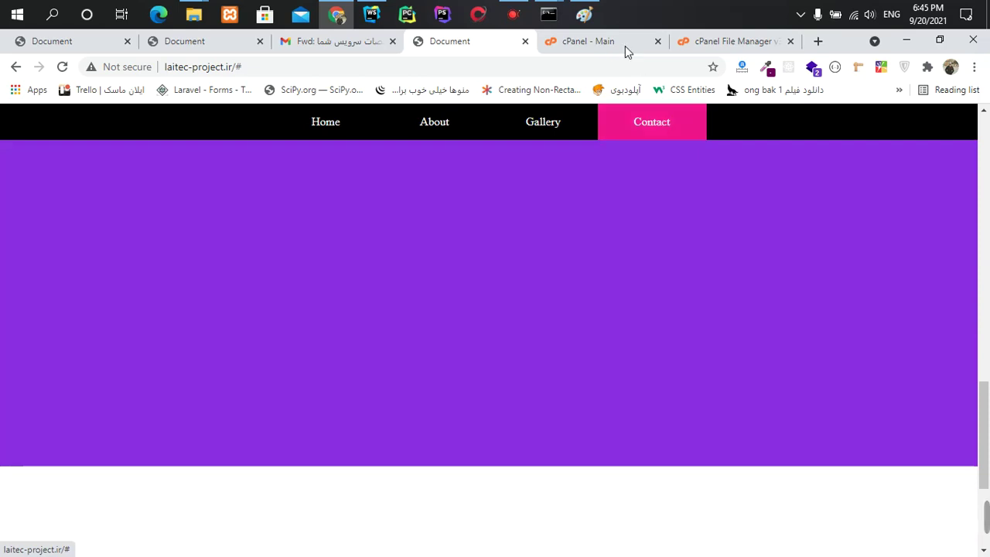
- Place the ApowerREC control panel at the lower middle and select the site's address
left_click(506, 17)
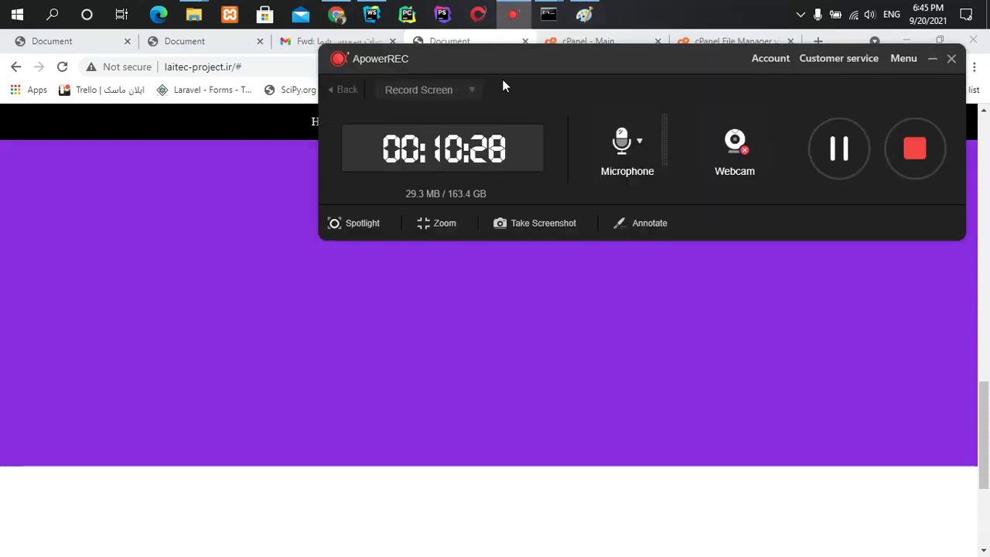
left_click_drag(673, 82, 578, 353)
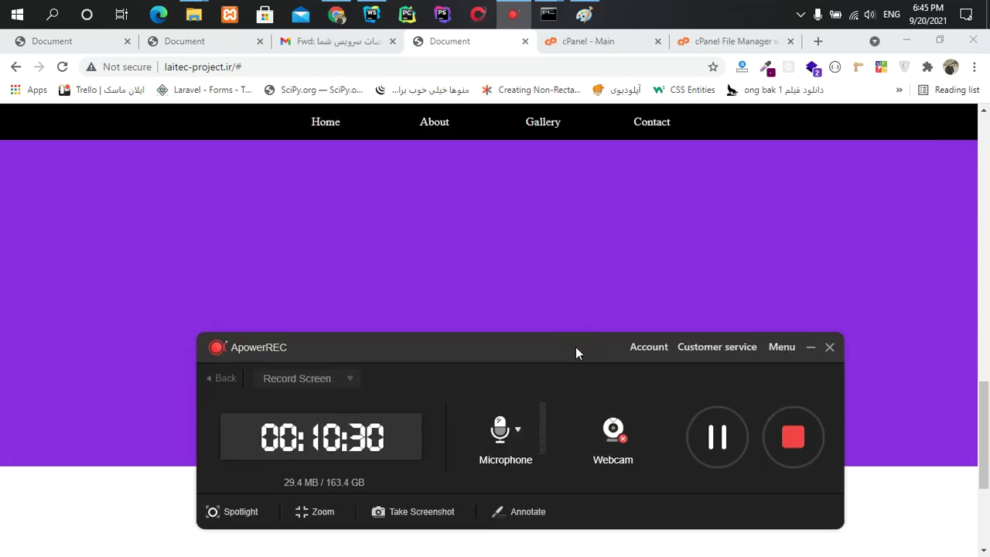
left_click(242, 68)
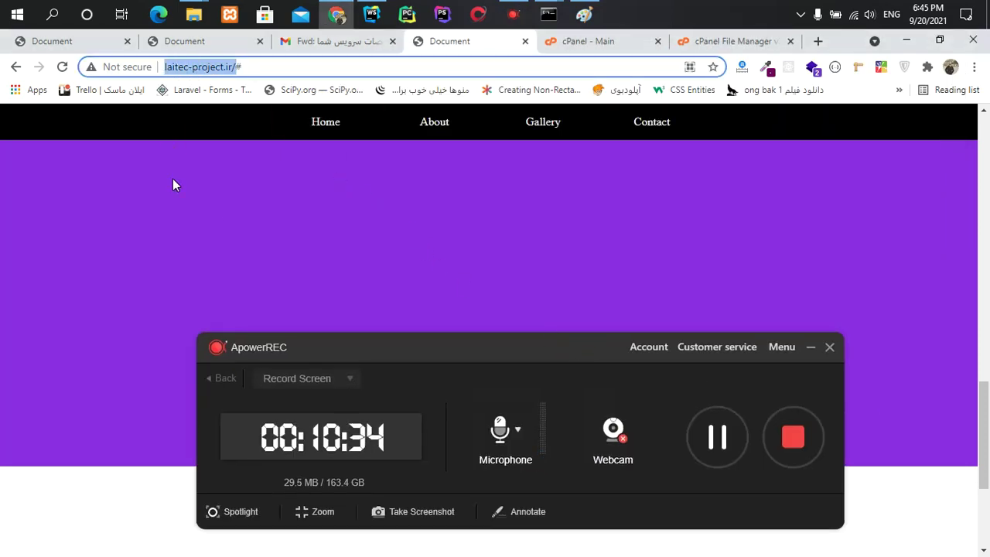